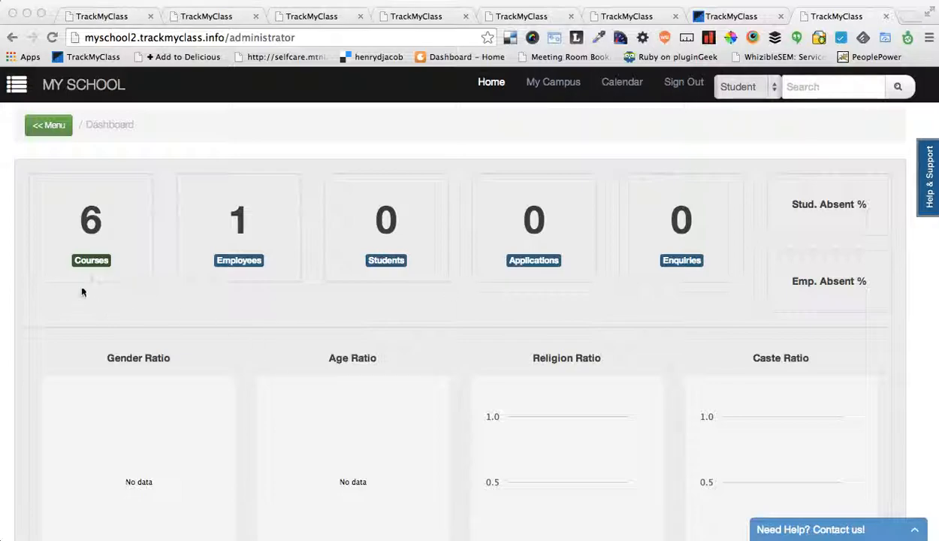
Open the subject setup for the CBSE Grade 1 2014 course and start a new subject entry.
{"action": "left_click", "coordinate": [45, 125]}
{"action": "left_click", "coordinate": [49, 126]}
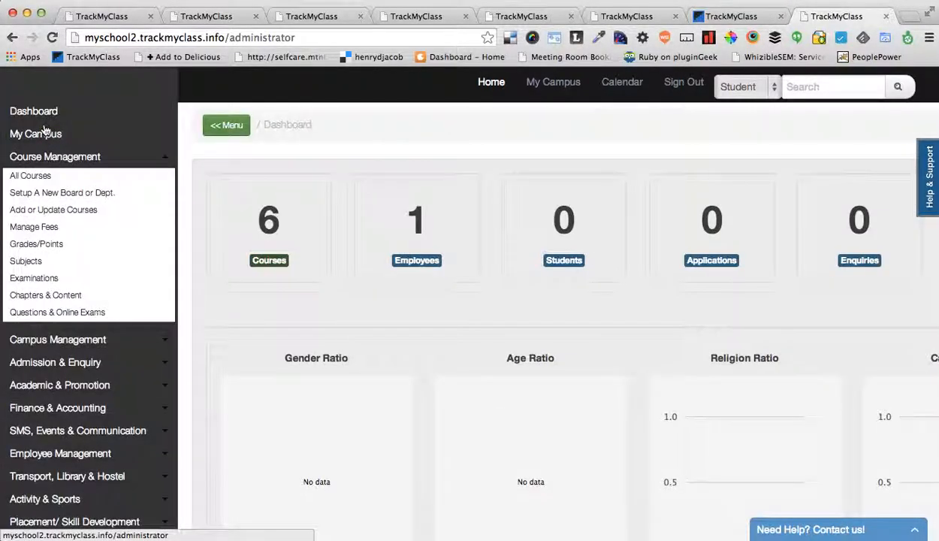
{"action": "left_click", "coordinate": [76, 158]}
{"action": "left_click", "coordinate": [75, 160]}
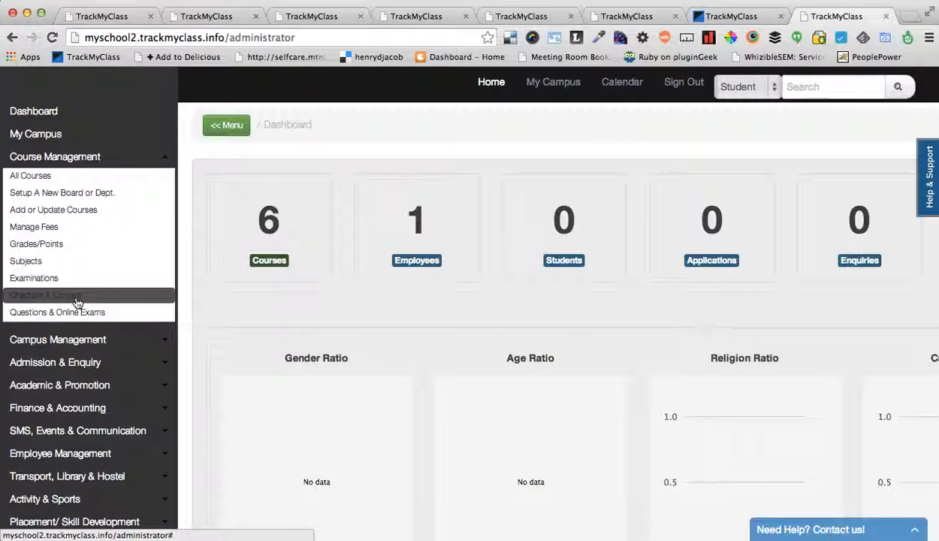
{"action": "left_click", "coordinate": [30, 269]}
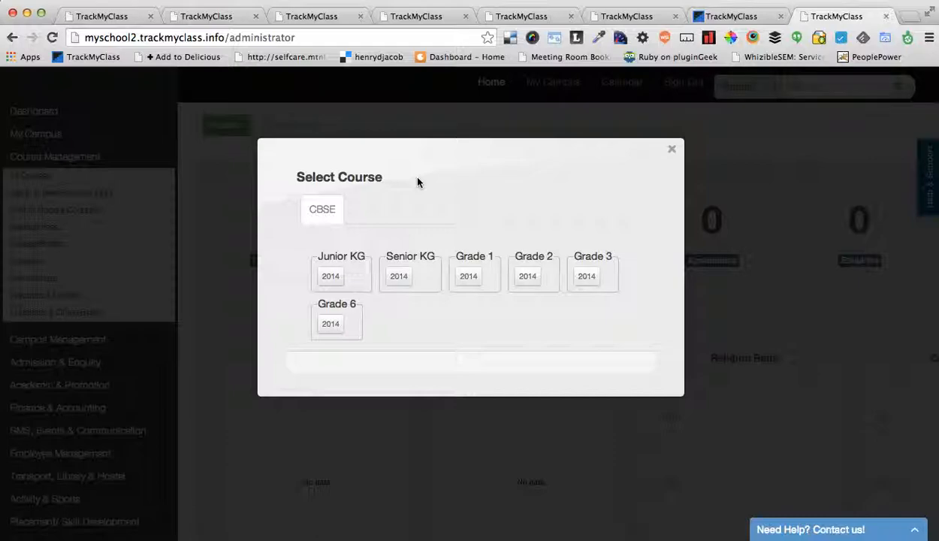
{"action": "left_click", "coordinate": [471, 281]}
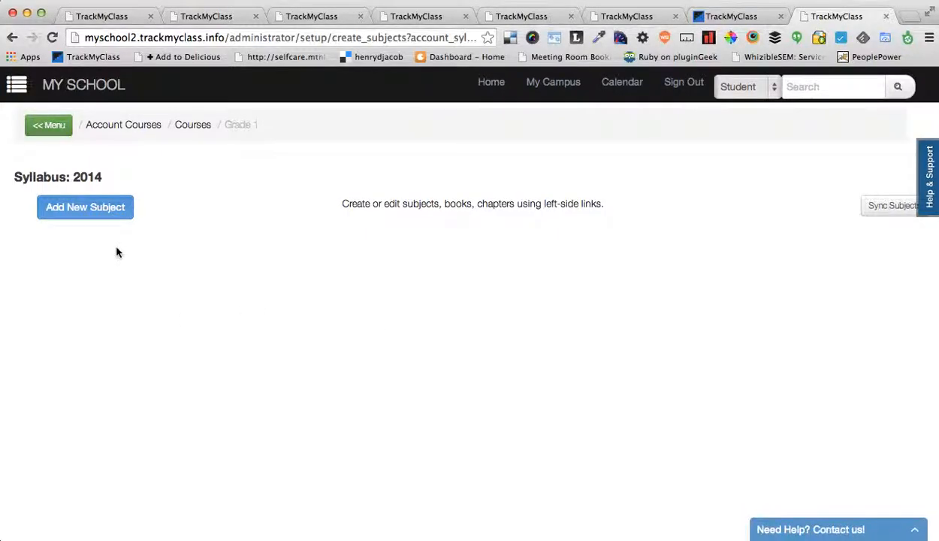
{"action": "left_click", "coordinate": [70, 208]}
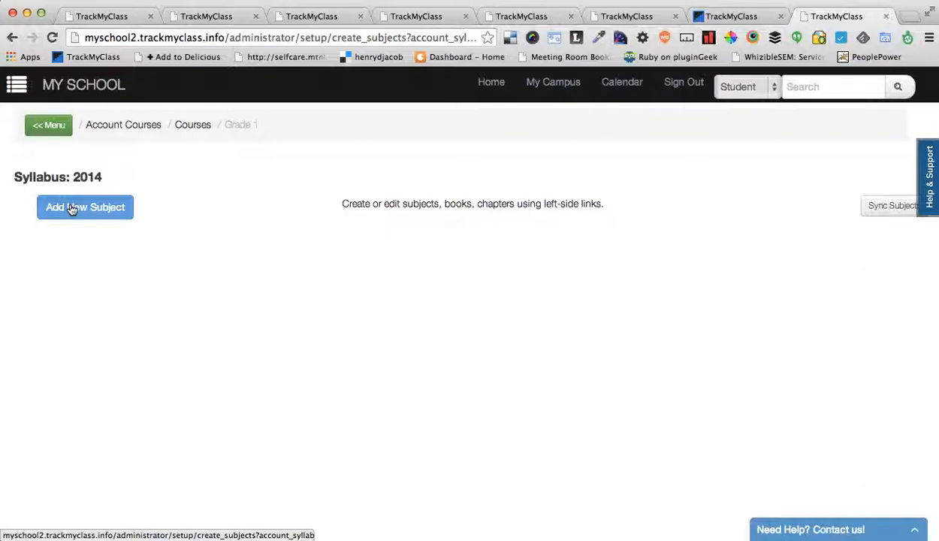
{"action": "scroll", "coordinate": [193, 304], "scroll_direction": "down", "scroll_amount": 1}
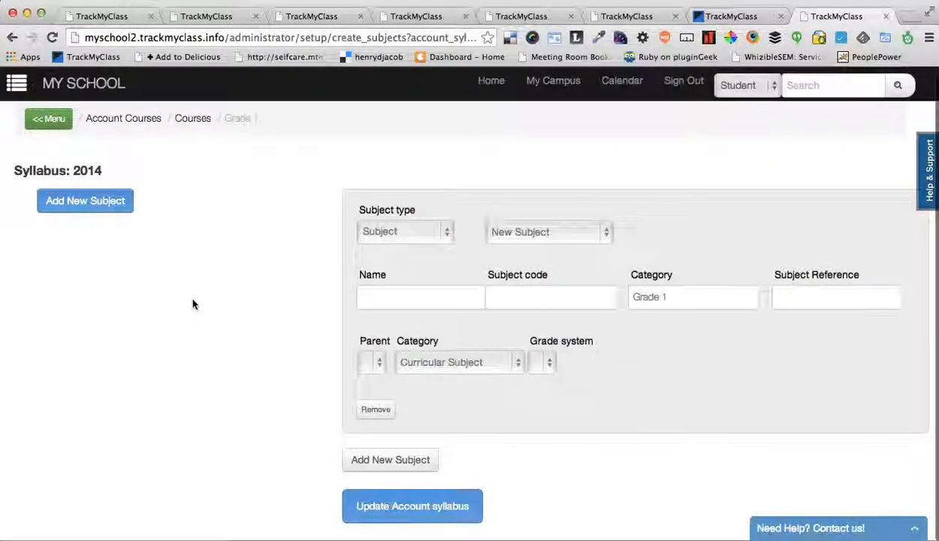
Try the Optional Subject and Category types for the new entry and return it to Subject.
{"action": "left_click", "coordinate": [438, 234]}
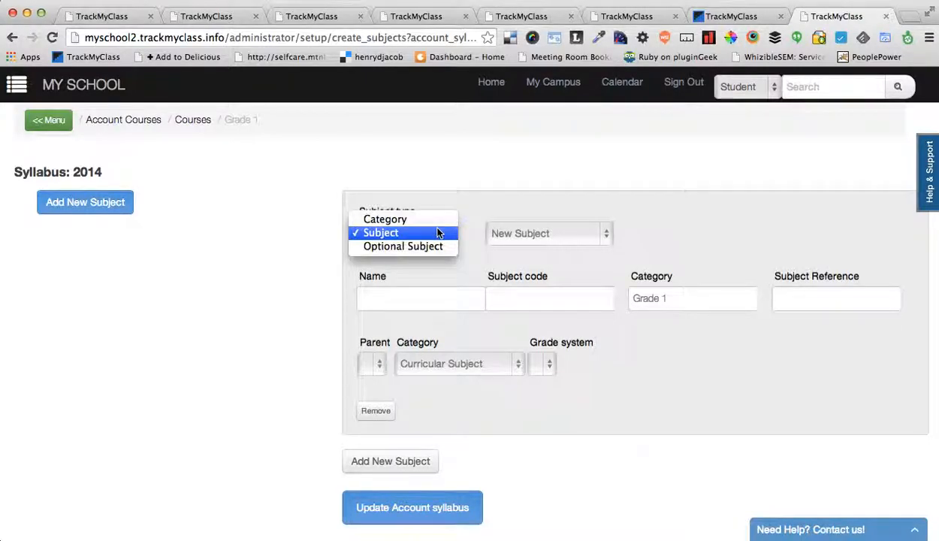
{"action": "left_click", "coordinate": [438, 233]}
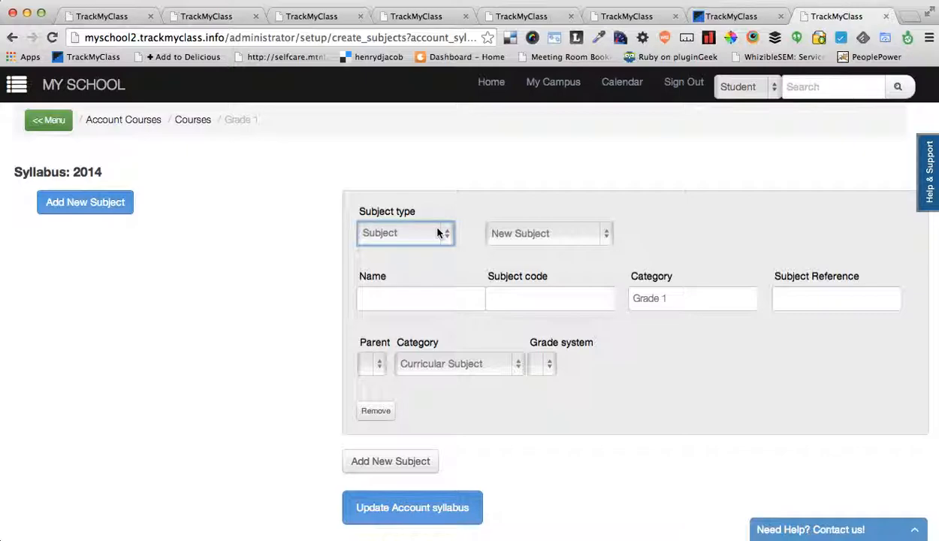
{"action": "left_click", "coordinate": [398, 233]}
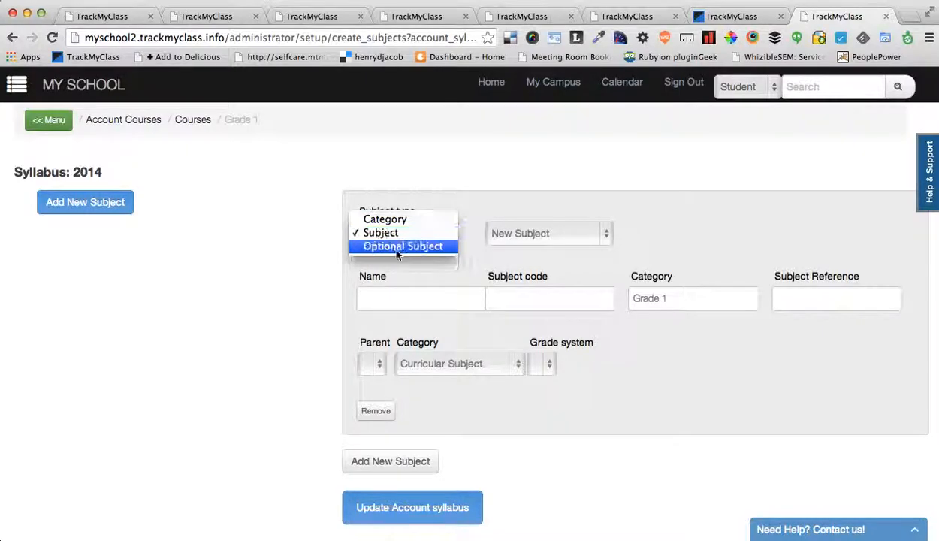
{"action": "left_click", "coordinate": [389, 245]}
{"action": "left_click", "coordinate": [385, 235]}
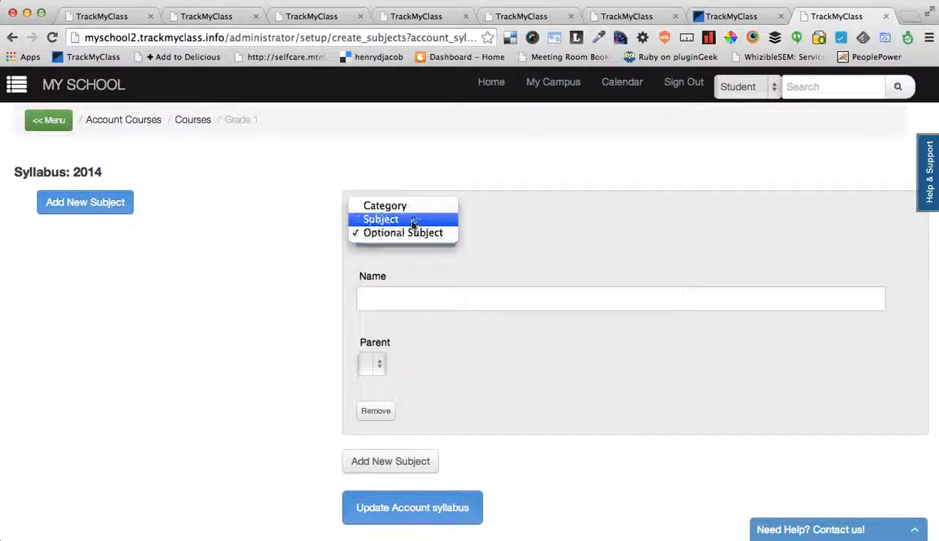
{"action": "left_click", "coordinate": [383, 204]}
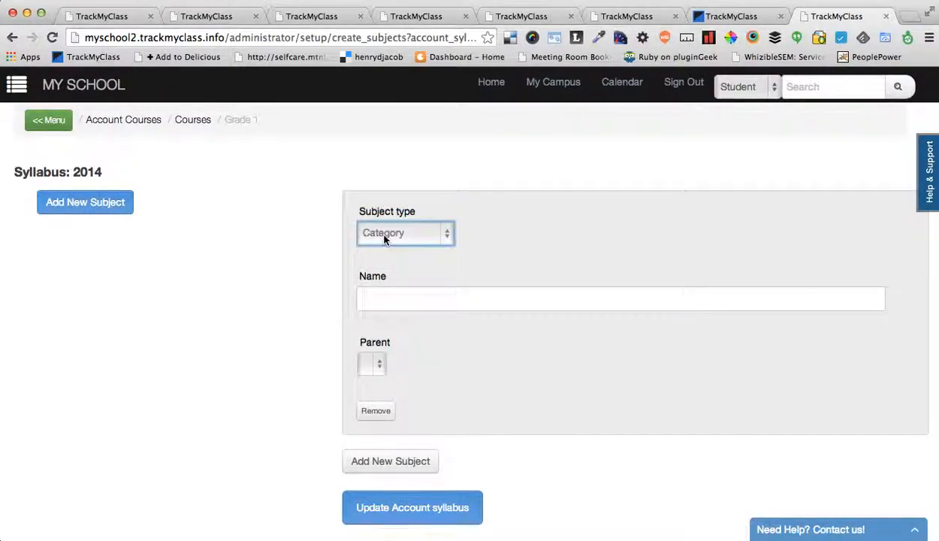
{"action": "left_click", "coordinate": [385, 238]}
{"action": "left_click", "coordinate": [398, 246]}
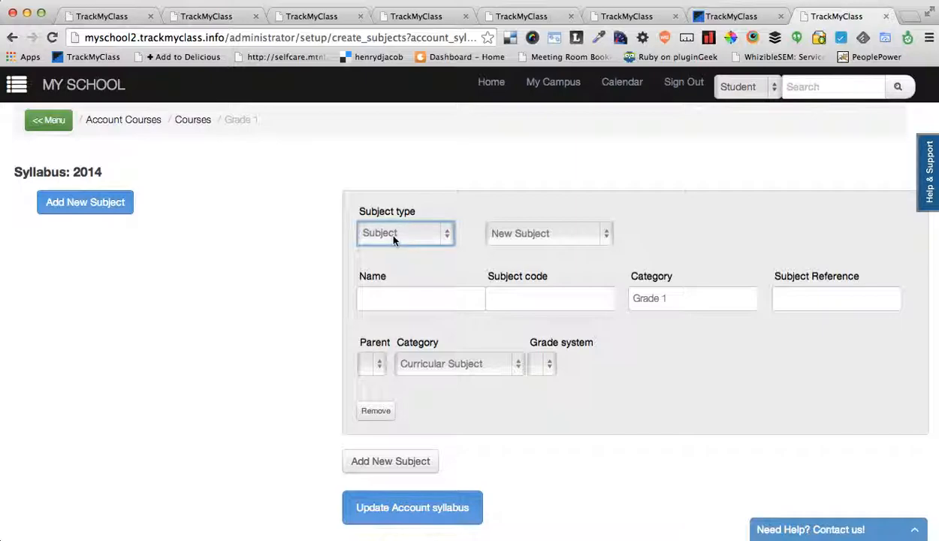
{"action": "left_click", "coordinate": [384, 232]}
{"action": "left_click", "coordinate": [394, 235]}
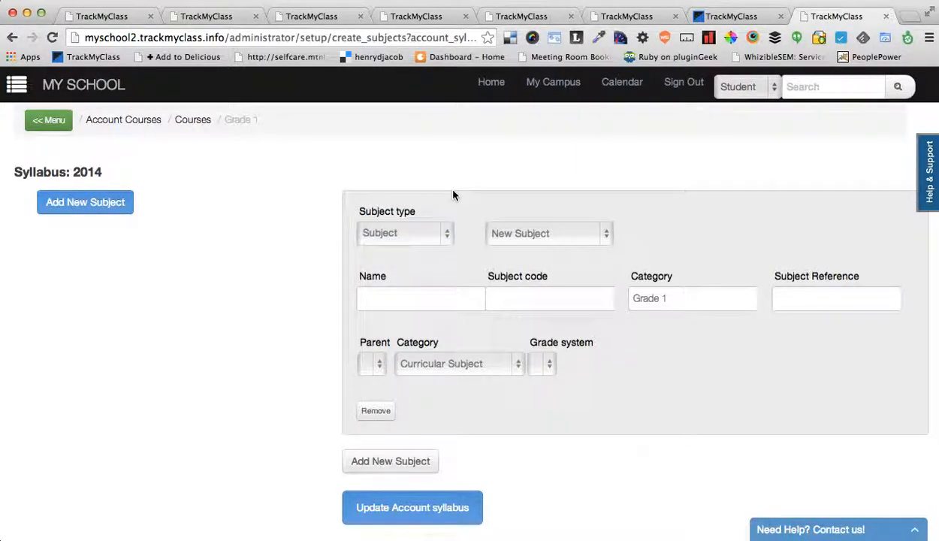
Try the Existing Subject option for the entry and switch it back to New Subject.
{"action": "left_click", "coordinate": [547, 236]}
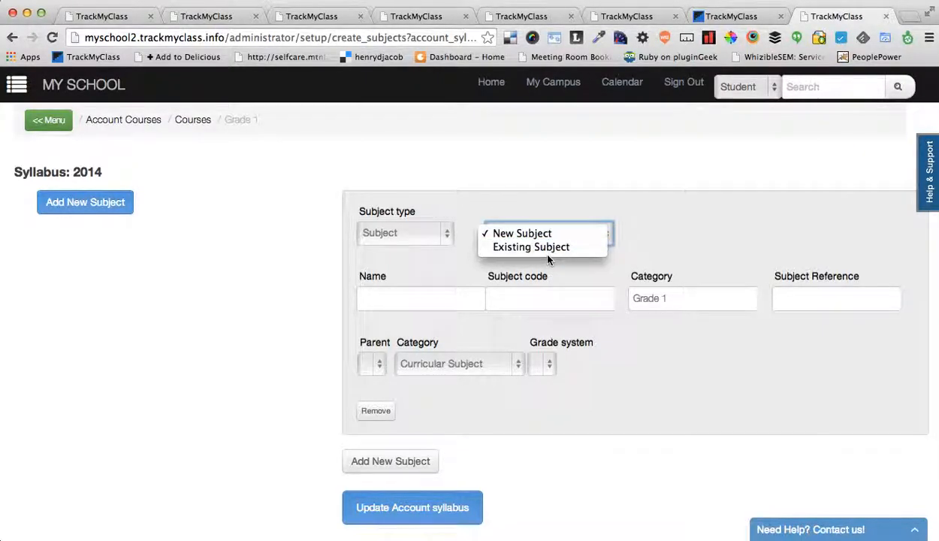
{"action": "left_click", "coordinate": [686, 203]}
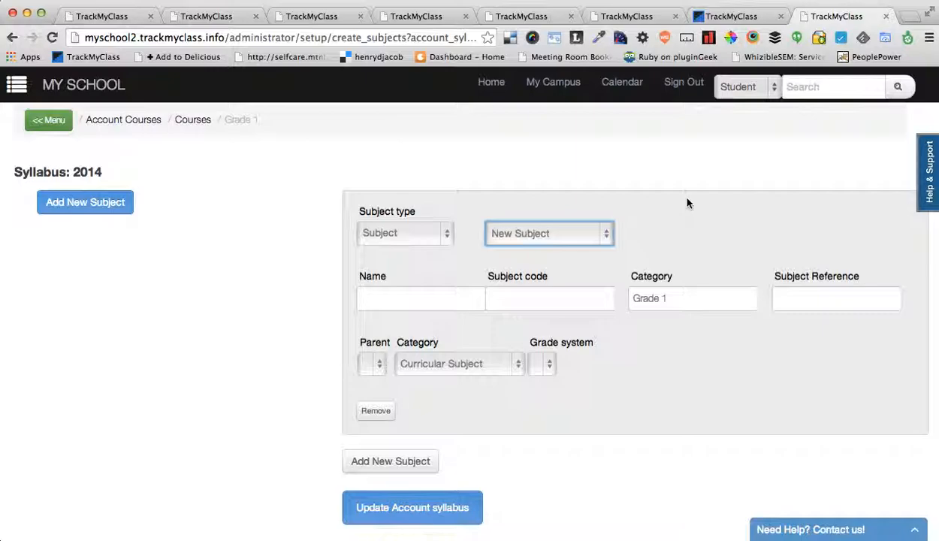
{"action": "left_click", "coordinate": [553, 233]}
{"action": "left_click", "coordinate": [549, 248]}
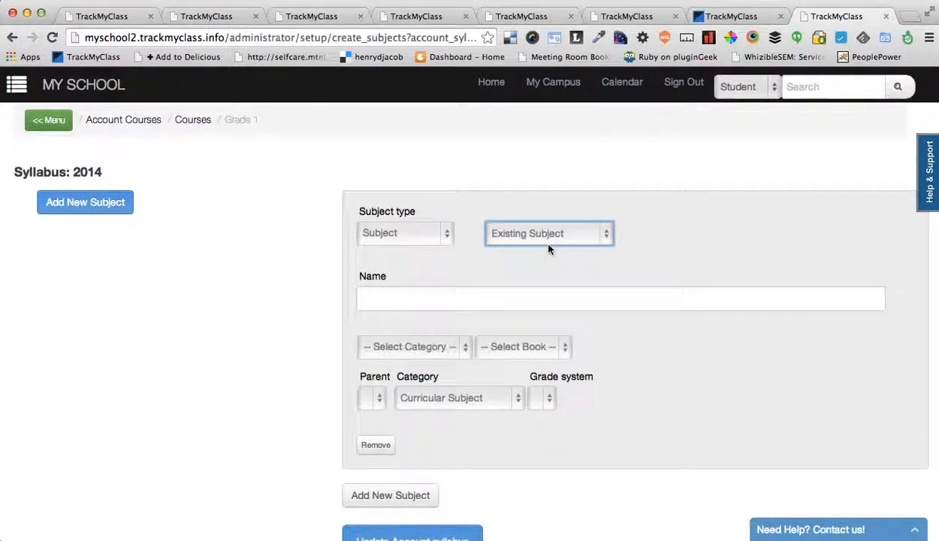
{"action": "left_click", "coordinate": [556, 235]}
{"action": "left_click", "coordinate": [571, 220]}
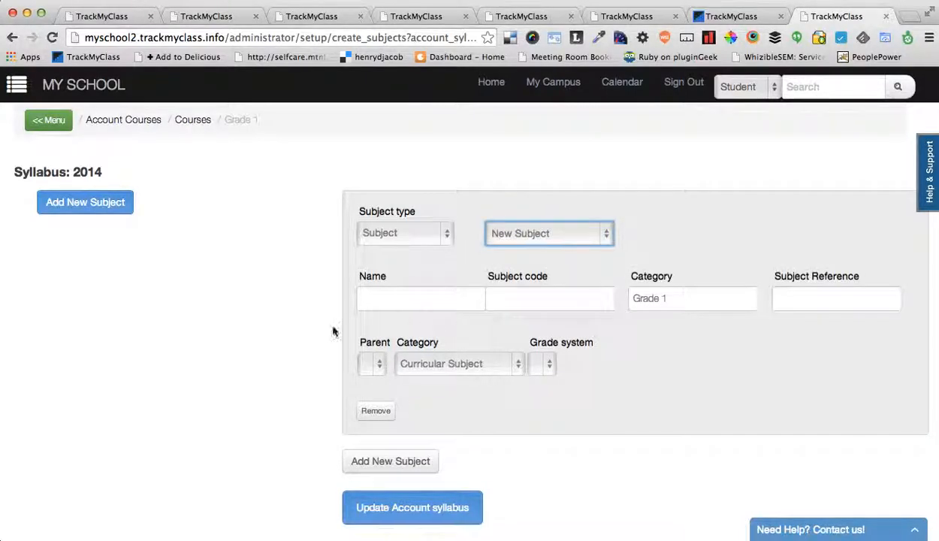
Name the new Grade 1 subject Maths.
{"action": "left_click", "coordinate": [400, 304]}
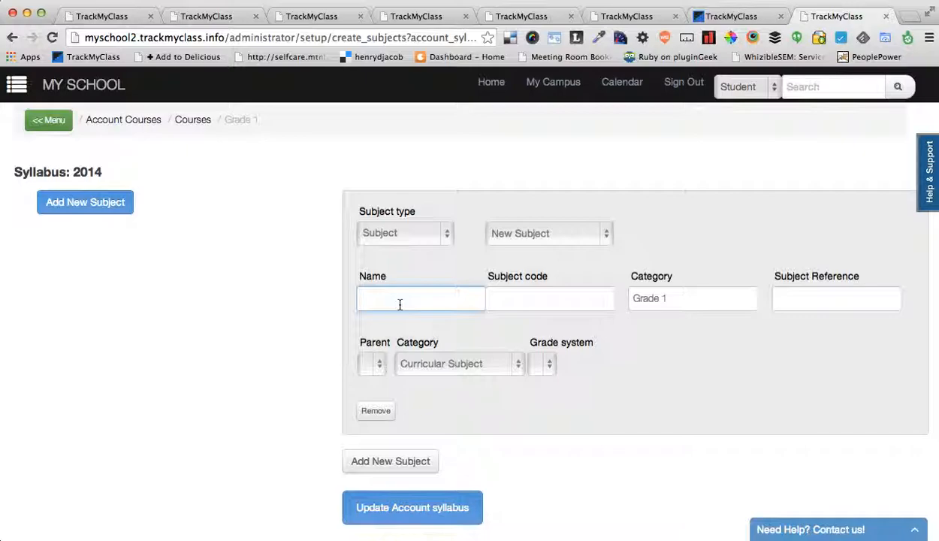
{"action": "type", "text": "MAths"}
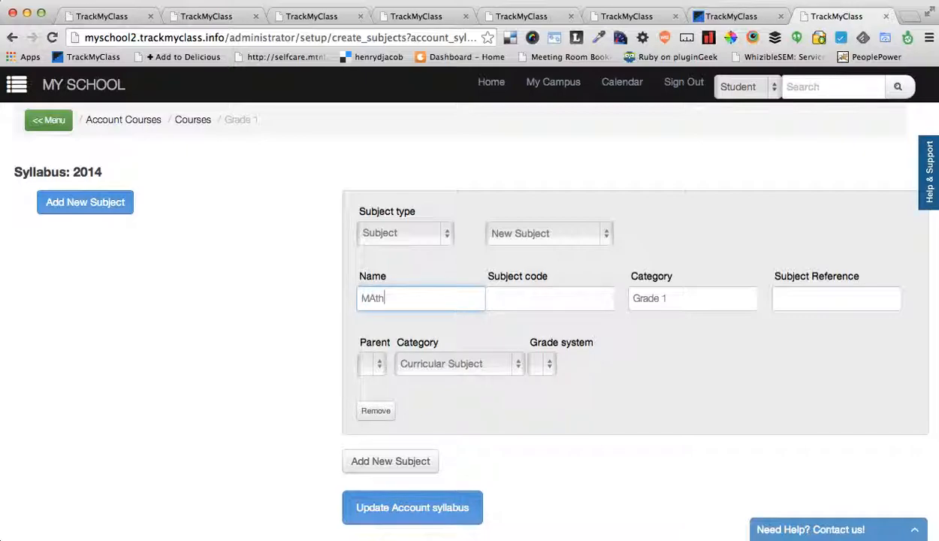
{"action": "key", "text": "BackSpace"}
{"action": "key", "text": "BackSpace"}
{"action": "key", "text": "BackSpace"}
{"action": "key", "text": "BackSpace"}
{"action": "key", "text": "BackSpace"}
{"action": "type", "text": "Maths"}
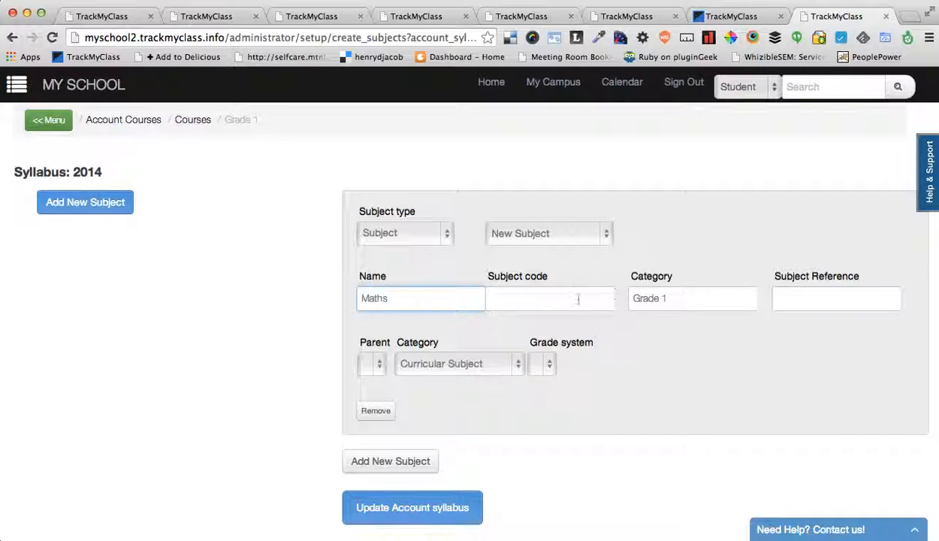
Enter M1023 as the subject code for Maths.
{"action": "left_click", "coordinate": [532, 299]}
{"action": "type", "text": "M"}
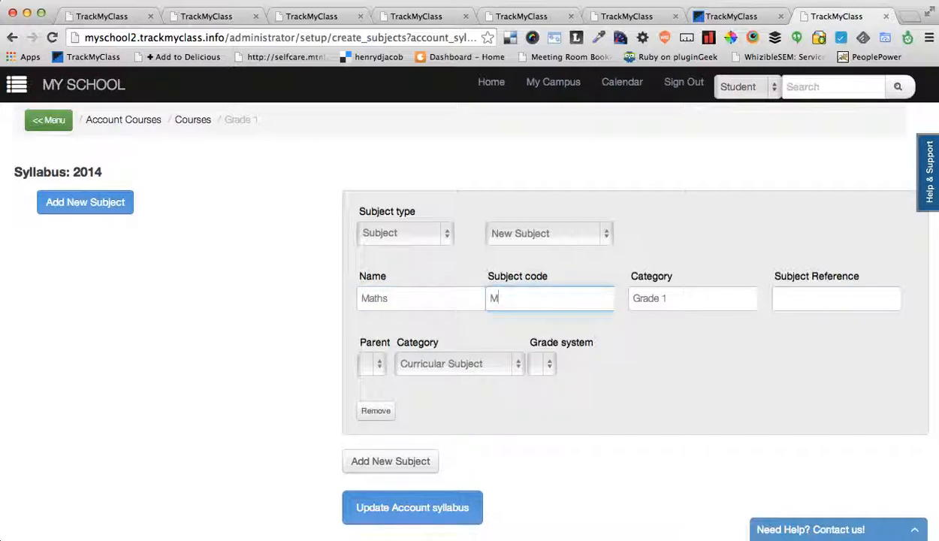
{"action": "type", "text": "1023"}
{"action": "left_click", "coordinate": [652, 298]}
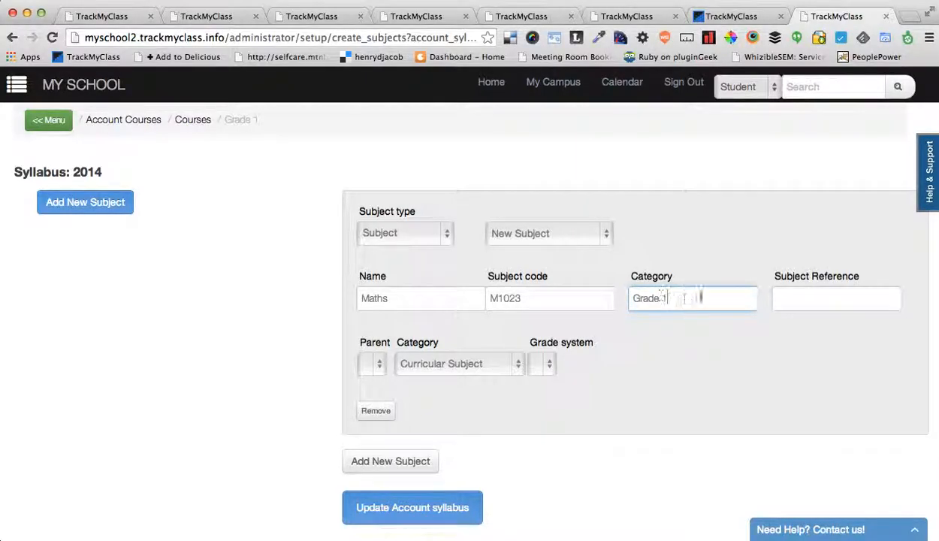
{"action": "left_click", "coordinate": [797, 299]}
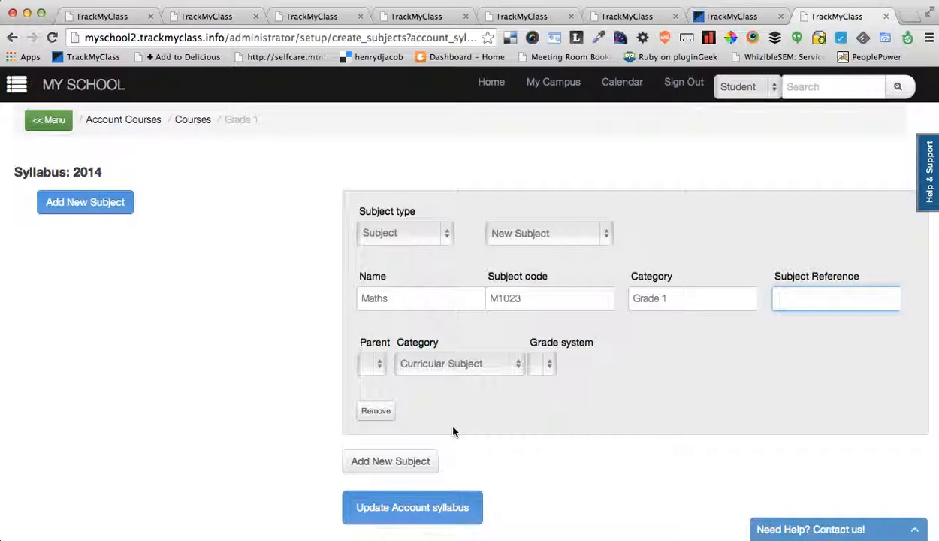
Replace the subject code of the Maths entry with Maths 102.
{"action": "double_click", "coordinate": [493, 298]}
{"action": "left_click", "coordinate": [490, 298]}
{"action": "double_click", "coordinate": [502, 298]}
{"action": "type", "text": "Maths"}
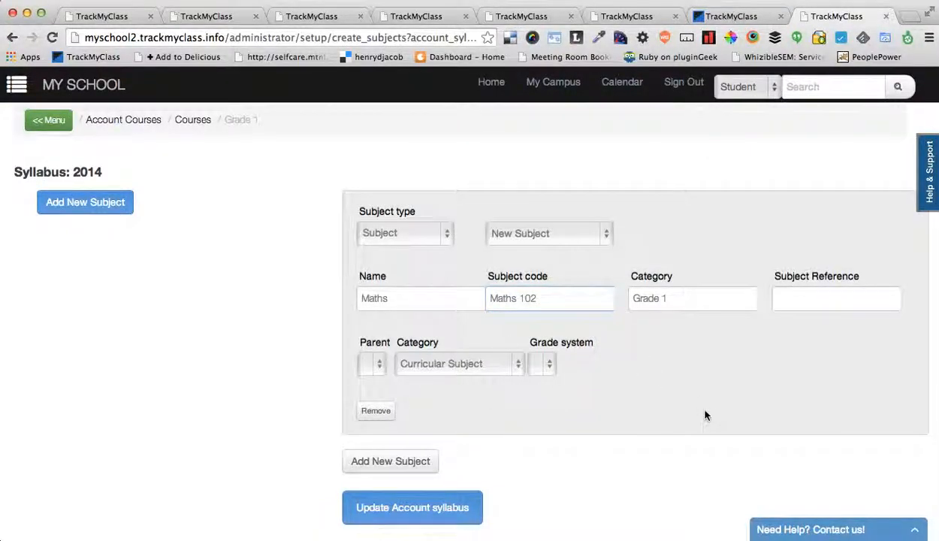
Try the Extra Curricular Subject category for Maths and return it to Curricular Subject.
{"action": "left_click", "coordinate": [473, 365]}
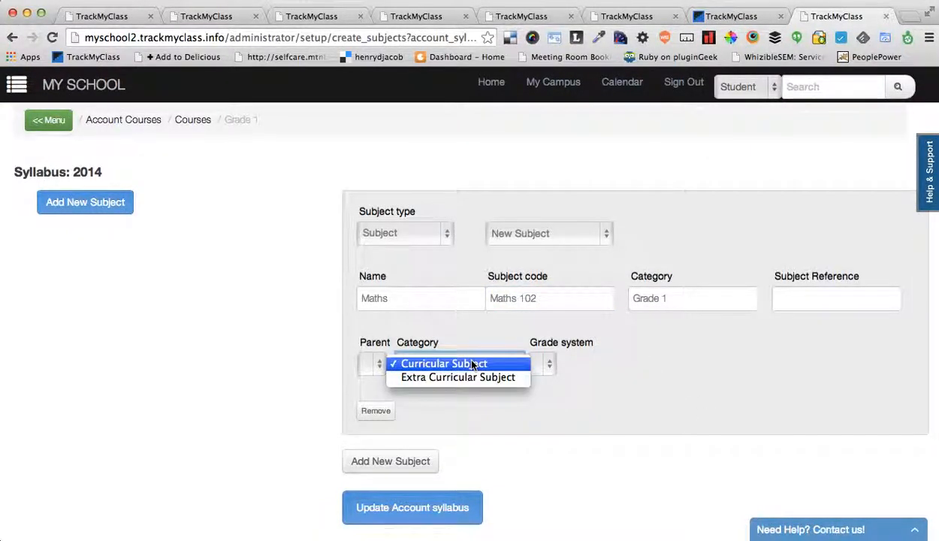
{"action": "left_click", "coordinate": [472, 377]}
{"action": "left_click", "coordinate": [443, 365]}
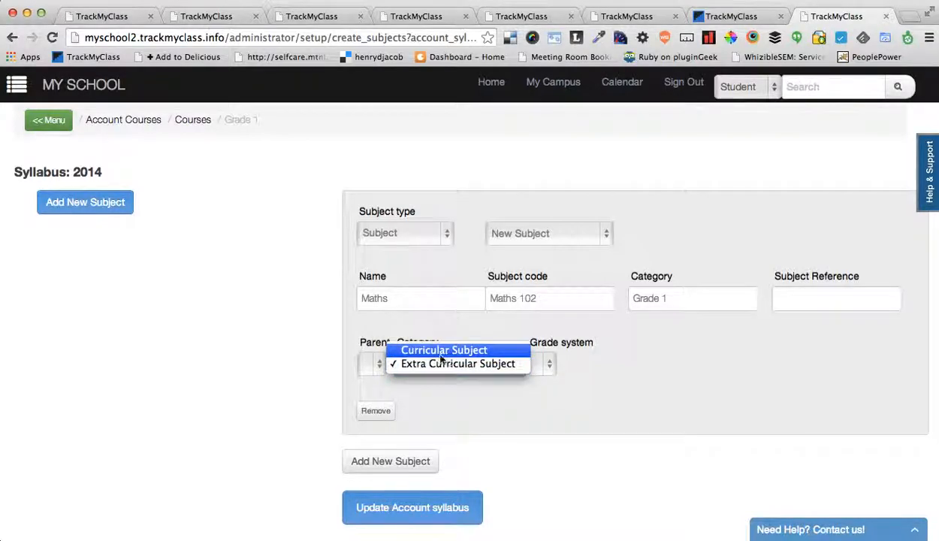
{"action": "left_click", "coordinate": [440, 352]}
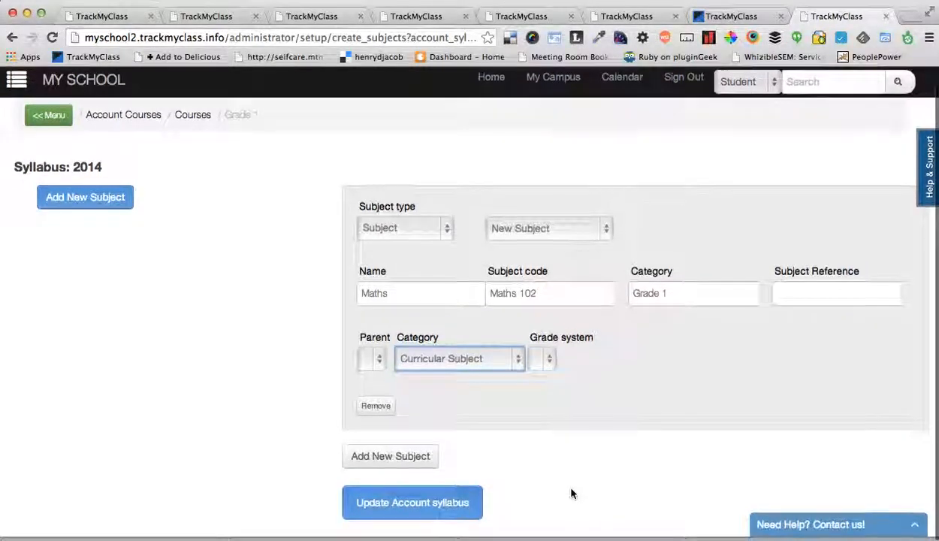
Add a second subject entry named Science with the subject code Science 103.
{"action": "double_click", "coordinate": [380, 299]}
{"action": "left_click", "coordinate": [399, 446]}
{"action": "left_click", "coordinate": [398, 459]}
{"action": "scroll", "coordinate": [520, 466], "scroll_direction": "down", "scroll_amount": 3}
{"action": "left_click", "coordinate": [401, 401]}
{"action": "type", "text": "Science"}
{"action": "left_click", "coordinate": [508, 400]}
{"action": "type", "text": "Science"}
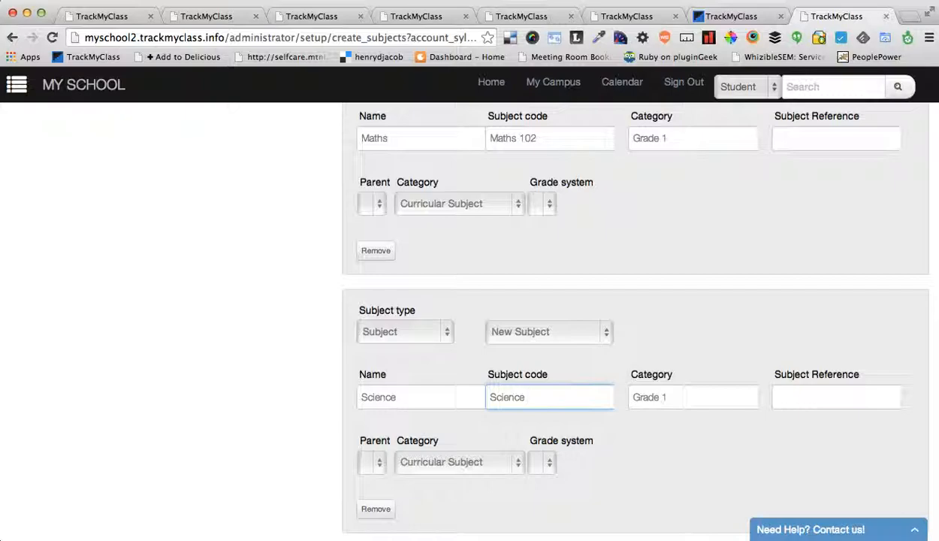
{"action": "type", "text": " 103"}
Review both subject entries and save the Grade 1 syllabus with Maths and Science.
{"action": "scroll", "coordinate": [736, 483], "scroll_direction": "down", "scroll_amount": 3}
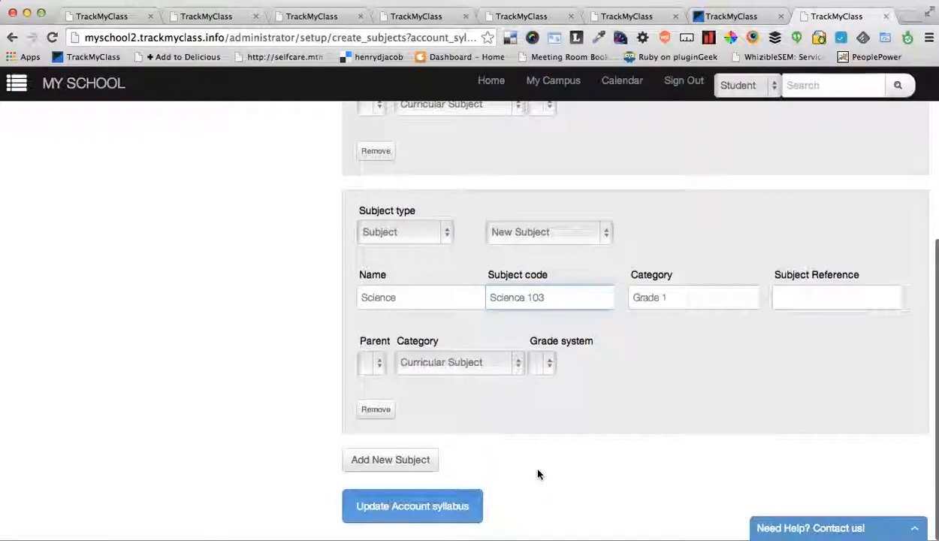
{"action": "scroll", "coordinate": [510, 342], "scroll_direction": "up", "scroll_amount": 5}
{"action": "scroll", "coordinate": [509, 342], "scroll_direction": "down", "scroll_amount": 5}
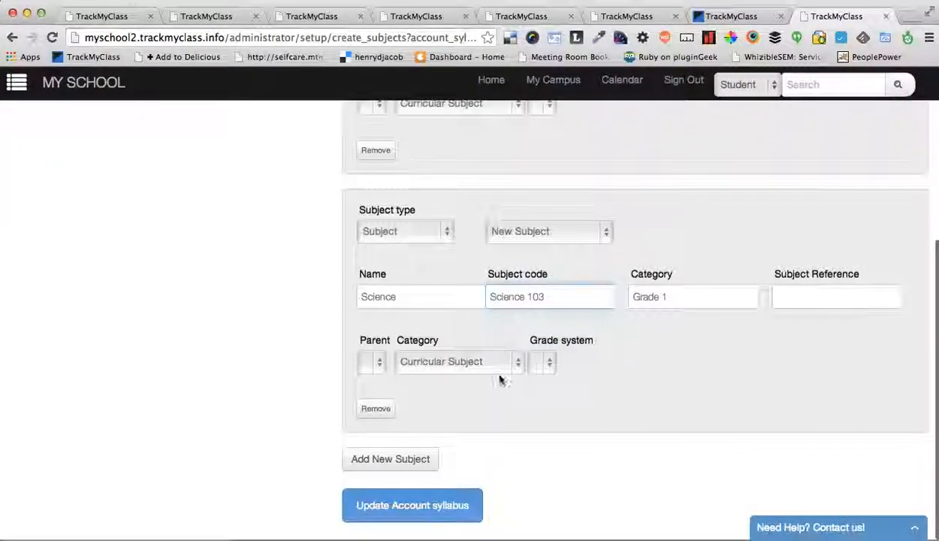
{"action": "left_click", "coordinate": [412, 517]}
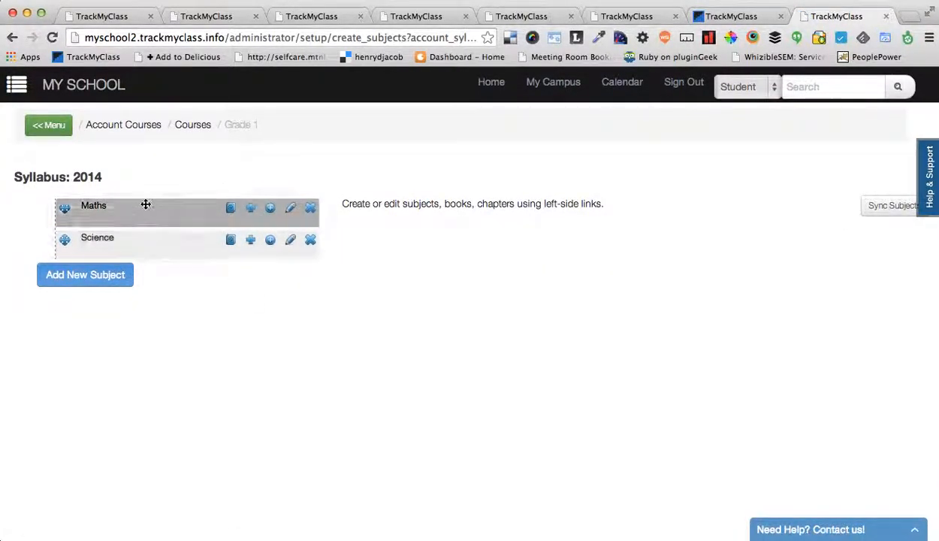
Open the chapters of the Maths subject and start a new chapter entry named Lesson 1.
{"action": "left_click", "coordinate": [231, 209]}
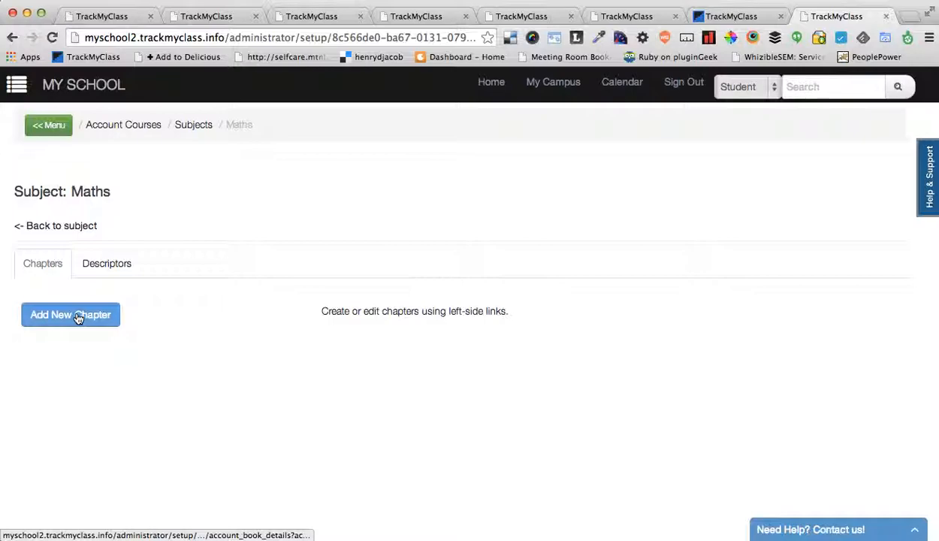
{"action": "left_click", "coordinate": [78, 314]}
{"action": "left_click", "coordinate": [387, 341]}
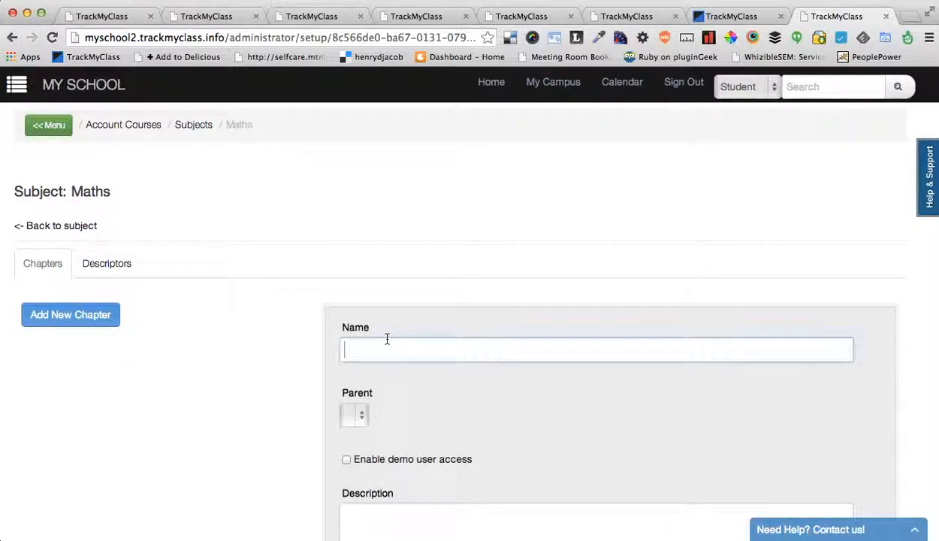
{"action": "type", "text": "Lesson 1"}
{"action": "scroll", "coordinate": [543, 400], "scroll_direction": "down", "scroll_amount": 5}
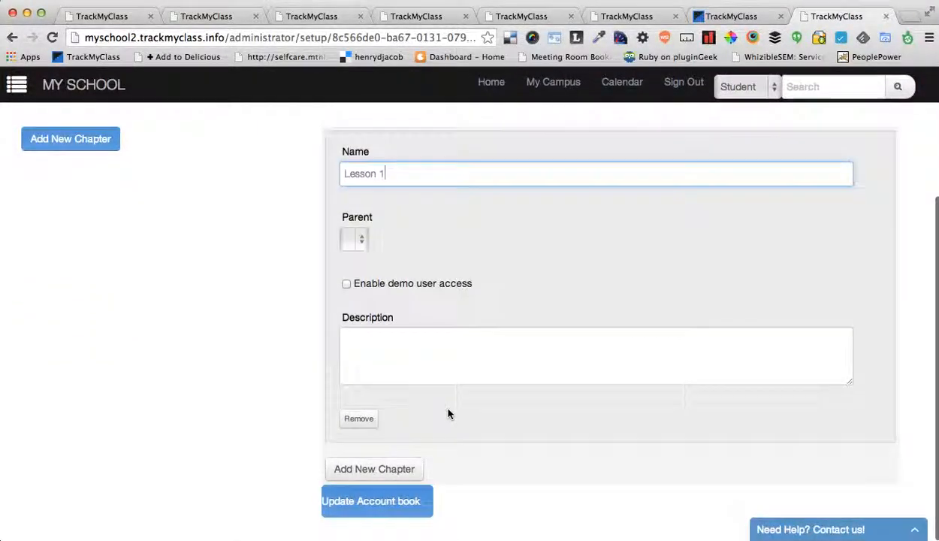
{"action": "left_click", "coordinate": [392, 352]}
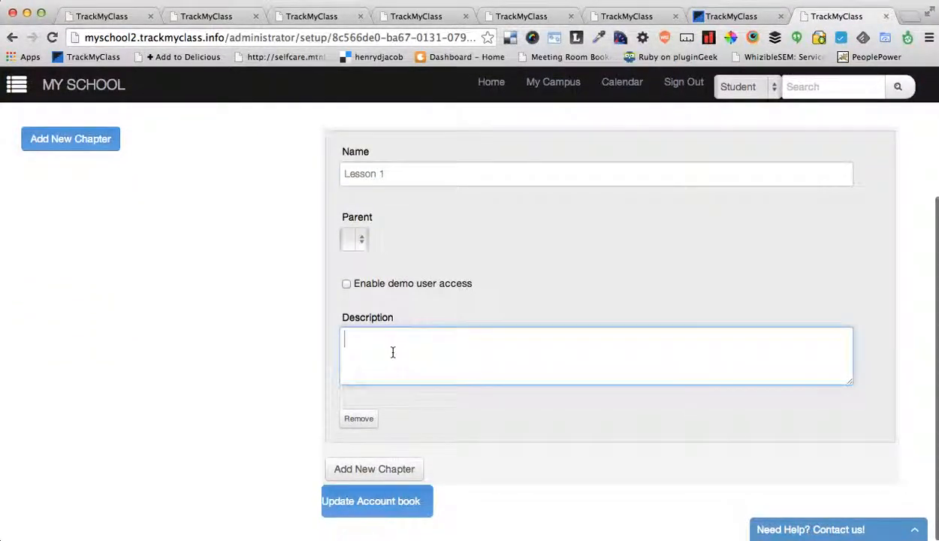
Add a second chapter entry named Lesson 2 and save both chapters to Maths.
{"action": "left_click", "coordinate": [345, 470]}
{"action": "scroll", "coordinate": [451, 436], "scroll_direction": "down", "scroll_amount": 6}
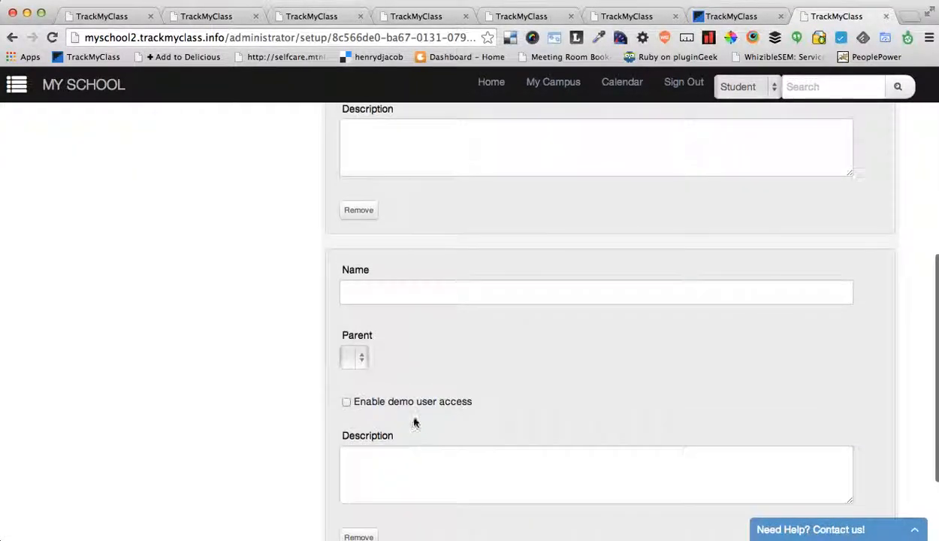
{"action": "left_click", "coordinate": [390, 293]}
{"action": "type", "text": "Lesson"}
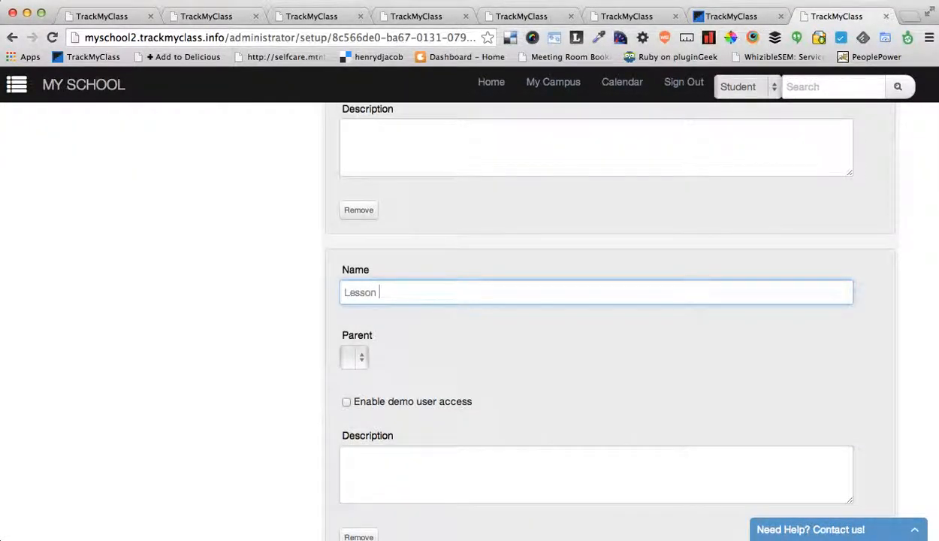
{"action": "type", "text": " 2"}
{"action": "scroll", "coordinate": [260, 481], "scroll_direction": "down", "scroll_amount": 3}
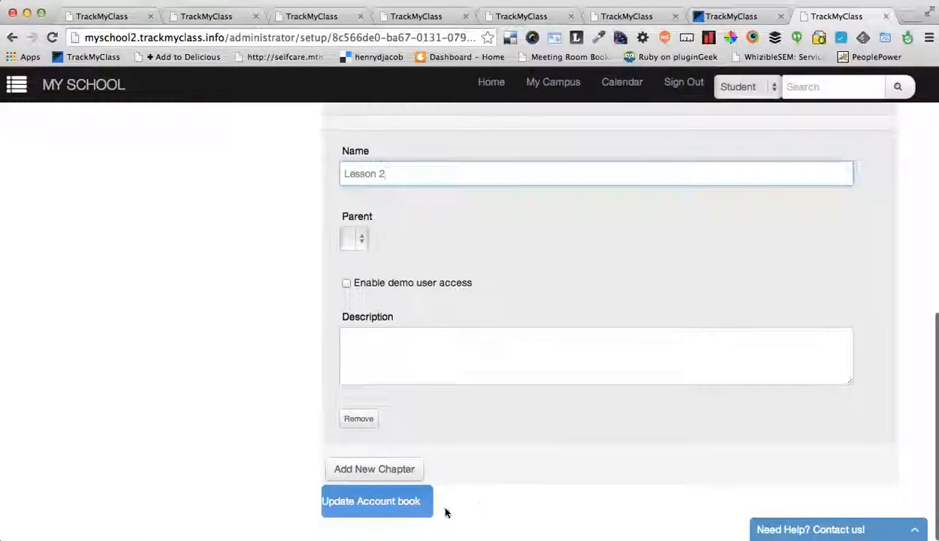
{"action": "left_click", "coordinate": [376, 502]}
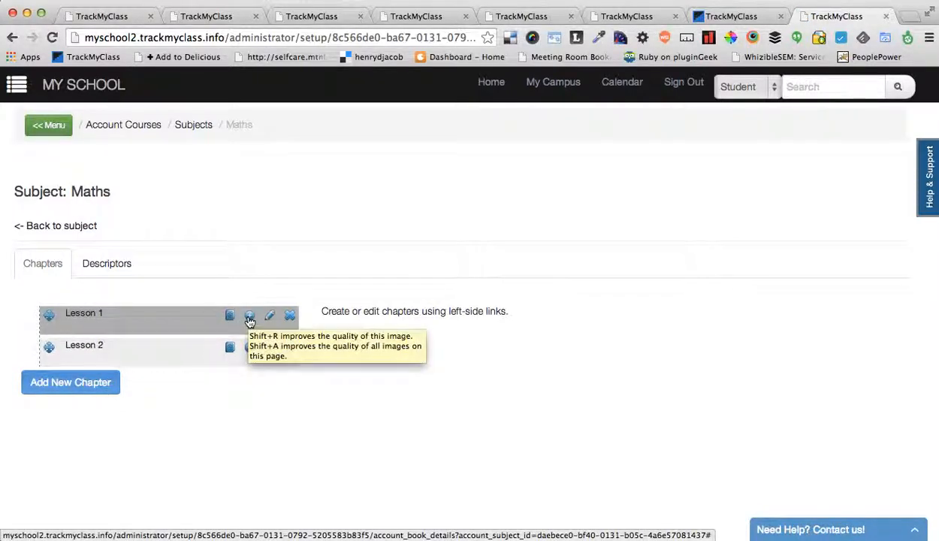
Start a new chapter entry named Chapter 1 with Lesson 1 as its parent.
{"action": "left_click", "coordinate": [71, 385]}
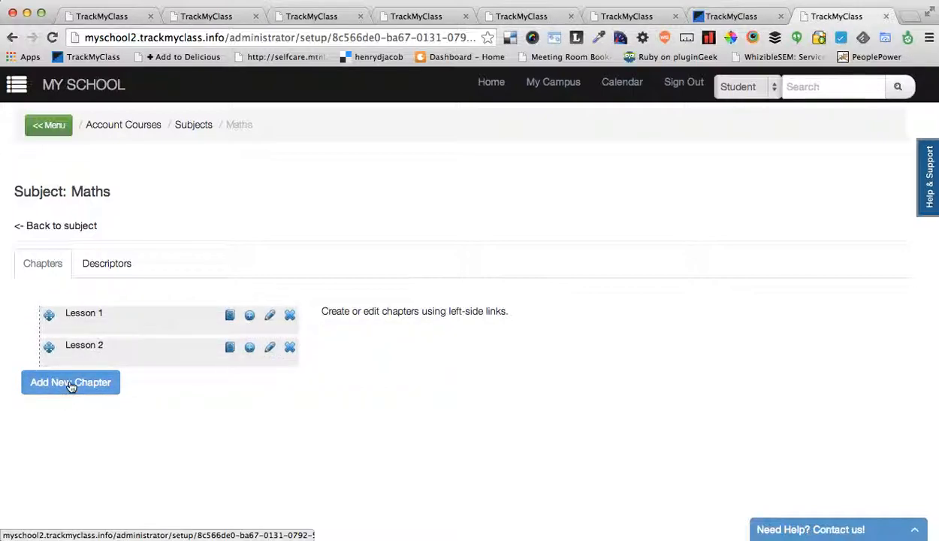
{"action": "left_click", "coordinate": [117, 388]}
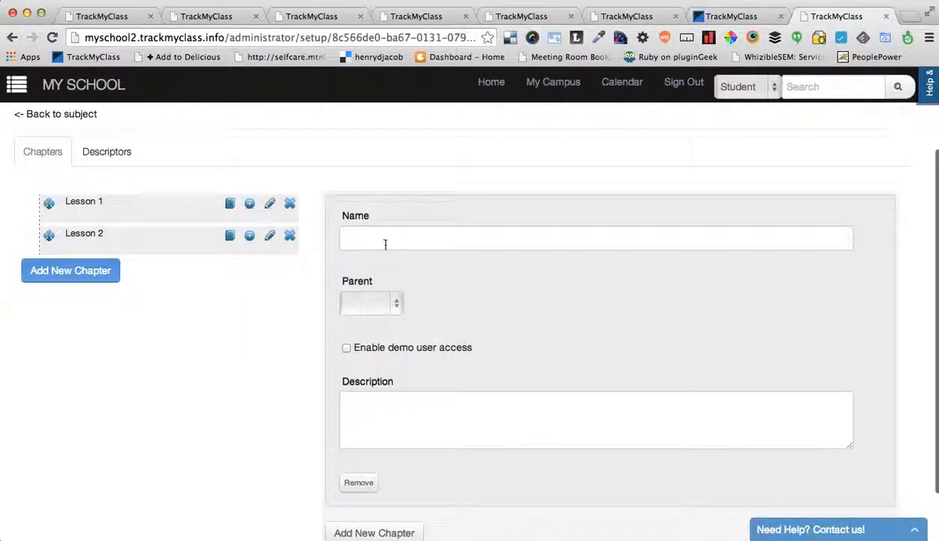
{"action": "left_click", "coordinate": [385, 245]}
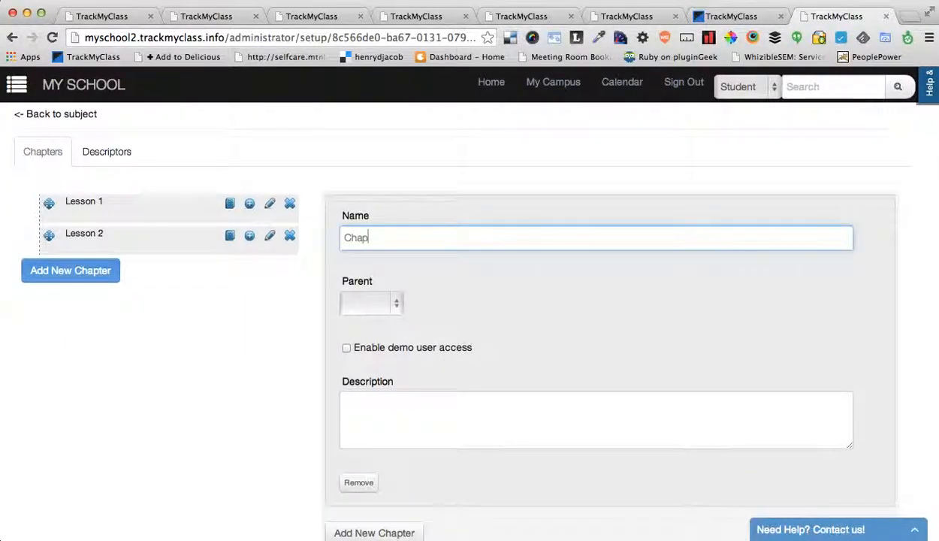
{"action": "type", "text": "Chapter 1"}
{"action": "scroll", "coordinate": [509, 314], "scroll_direction": "down", "scroll_amount": 2}
{"action": "left_click", "coordinate": [374, 242]}
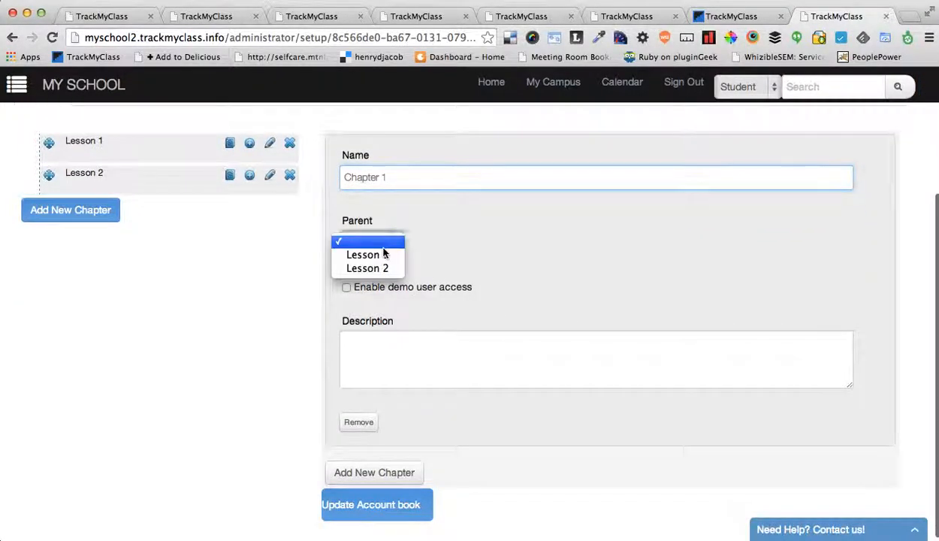
{"action": "left_click", "coordinate": [384, 257]}
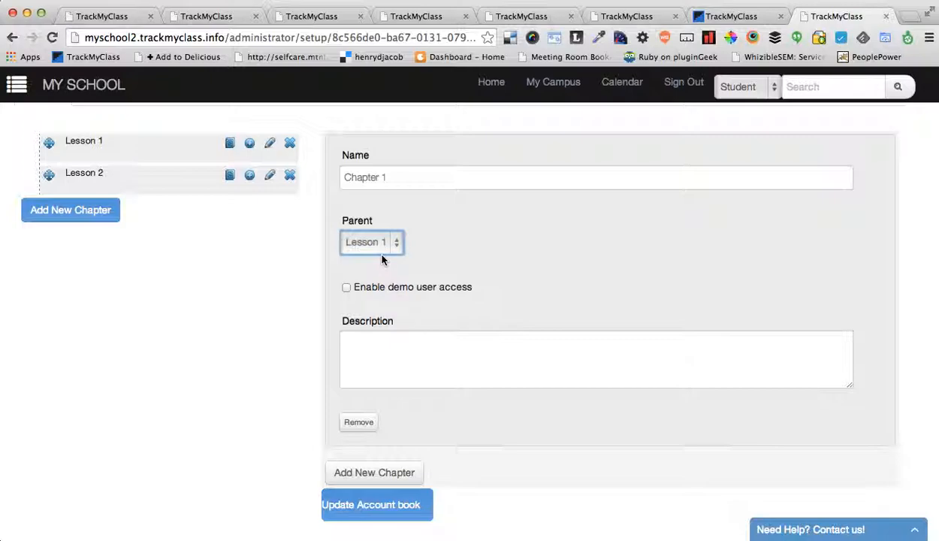
Add another chapter entry named Chapter 2 with Lesson 1 as its parent.
{"action": "left_click", "coordinate": [398, 474]}
{"action": "scroll", "coordinate": [515, 418], "scroll_direction": "down", "scroll_amount": 3}
{"action": "left_click", "coordinate": [401, 400]}
{"action": "type", "text": "Chapter 2"}
{"action": "scroll", "coordinate": [470, 489], "scroll_direction": "down", "scroll_amount": 2}
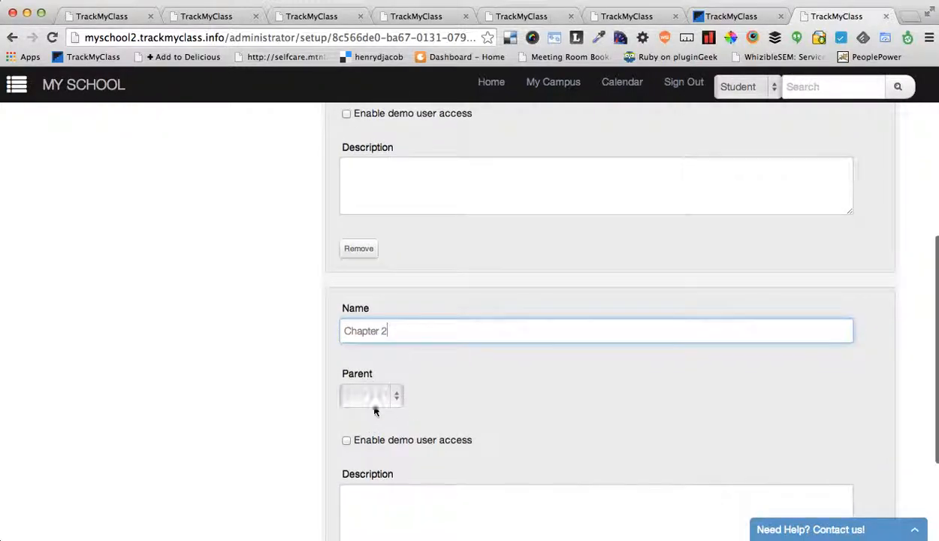
{"action": "left_click", "coordinate": [376, 411]}
{"action": "left_click", "coordinate": [366, 407]}
{"action": "scroll", "coordinate": [243, 442], "scroll_direction": "down", "scroll_amount": 4}
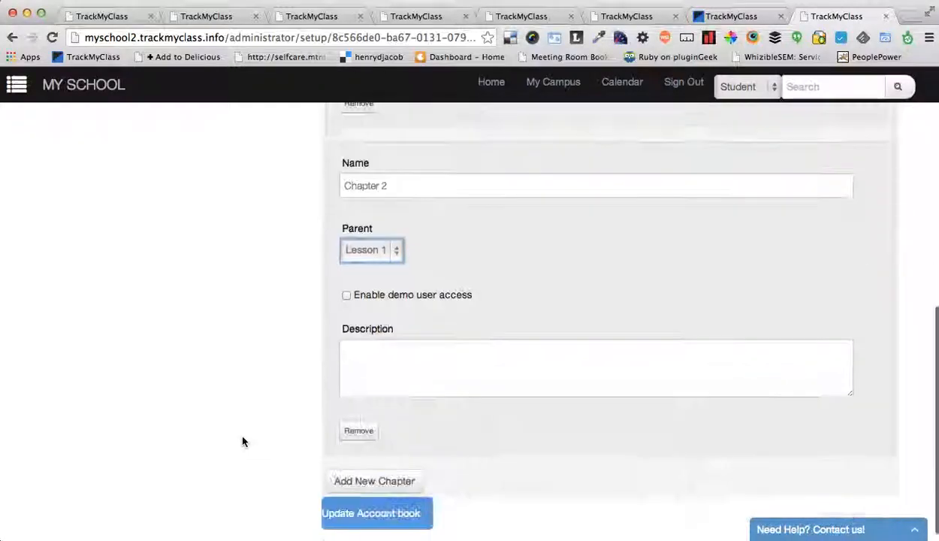
Add a third entry named Chapter 1 with Lesson 2 as its parent, and save the new chapters.
{"action": "left_click", "coordinate": [363, 473]}
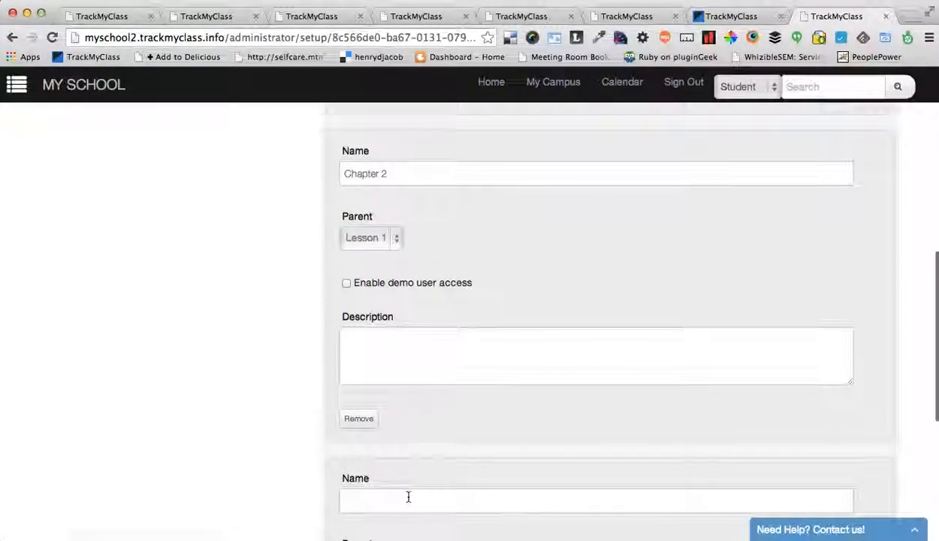
{"action": "scroll", "coordinate": [446, 454], "scroll_direction": "down", "scroll_amount": 3}
{"action": "left_click", "coordinate": [383, 378]}
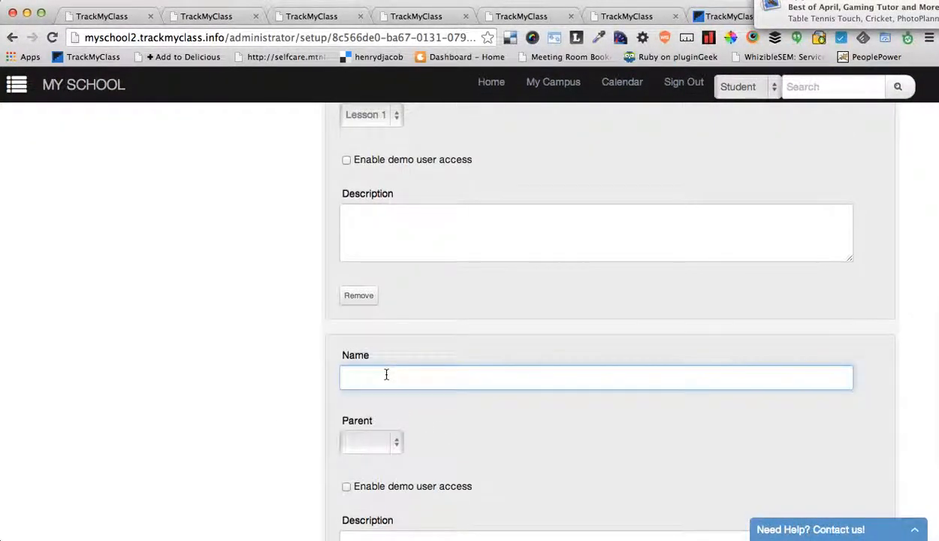
{"action": "key", "text": "BackSpace"}
{"action": "key", "text": "BackSpace"}
{"action": "key", "text": "BackSpace"}
{"action": "key", "text": "BackSpace"}
{"action": "key", "text": "BackSpace"}
{"action": "key", "text": "BackSpace"}
{"action": "key", "text": "BackSpace"}
{"action": "type", "text": "Chapter 1"}
{"action": "left_click", "coordinate": [370, 440]}
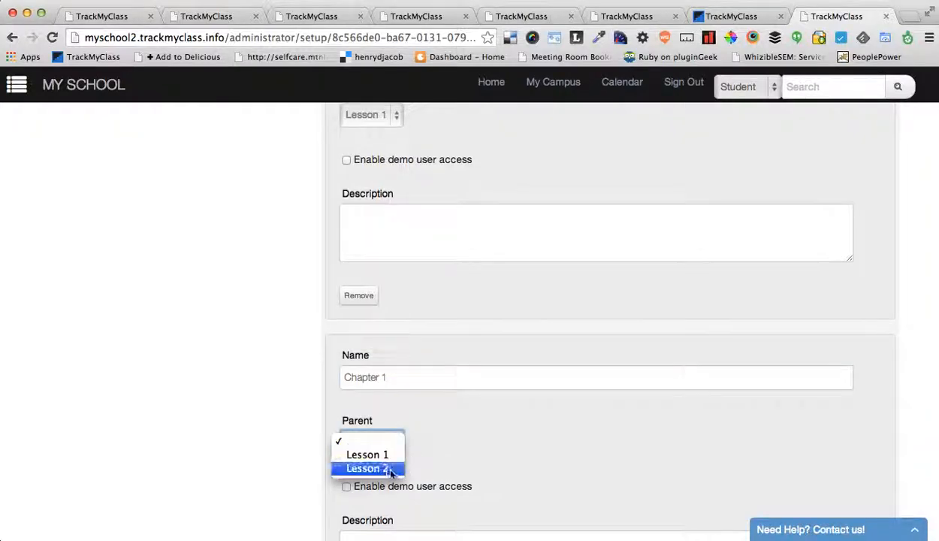
{"action": "left_click", "coordinate": [387, 469]}
{"action": "scroll", "coordinate": [241, 486], "scroll_direction": "down", "scroll_amount": 5}
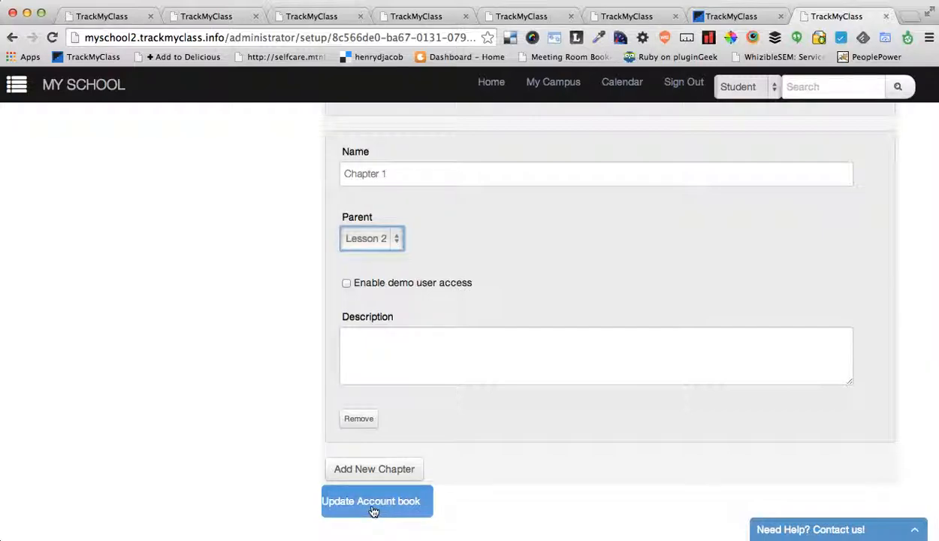
{"action": "left_click", "coordinate": [373, 510]}
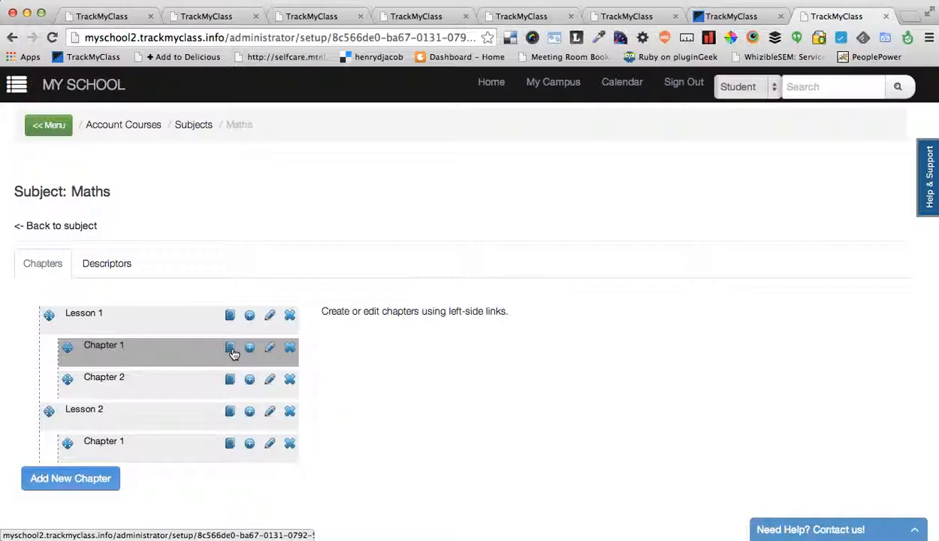
Open a new content form for Chapter 1 under Lesson 1, ready for its name.
{"action": "left_click", "coordinate": [231, 348]}
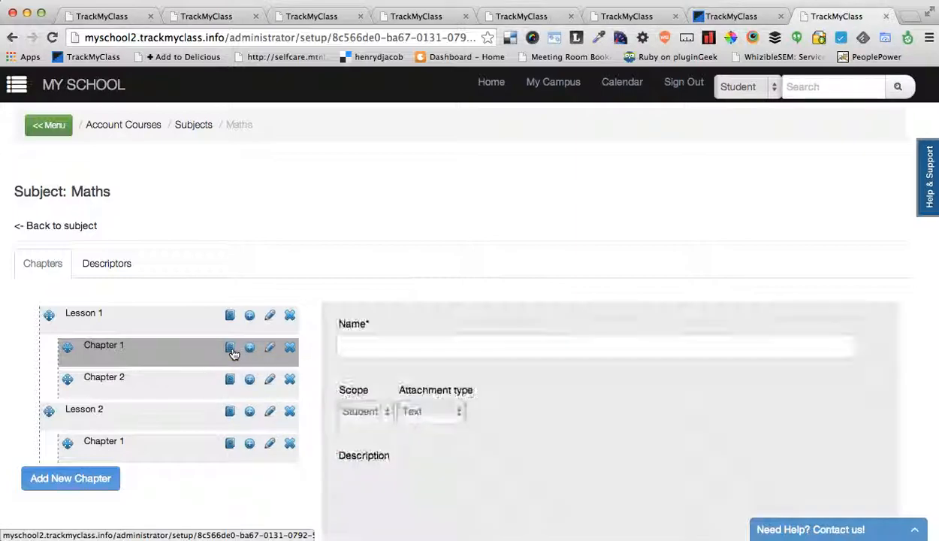
{"action": "scroll", "coordinate": [523, 367], "scroll_direction": "down", "scroll_amount": 3}
{"action": "scroll", "coordinate": [524, 368], "scroll_direction": "down", "scroll_amount": 1}
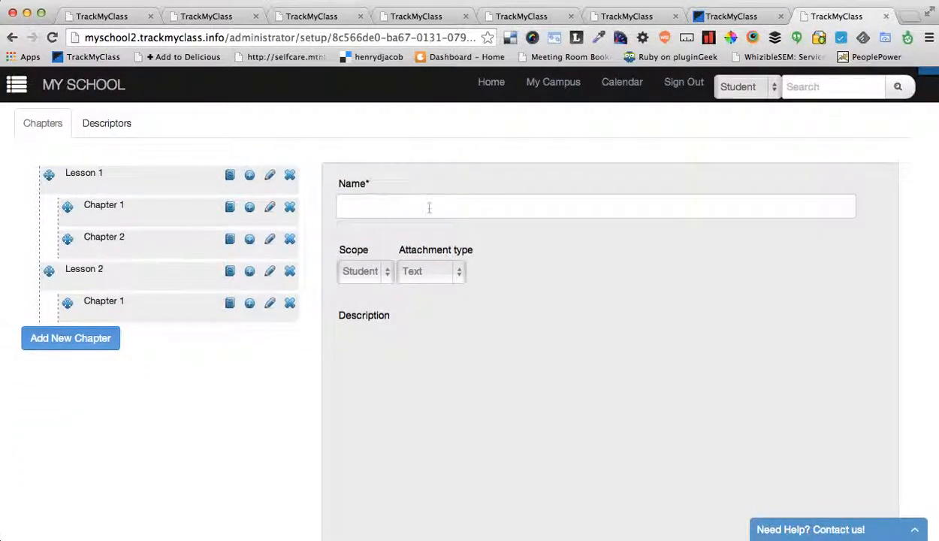
{"action": "left_click", "coordinate": [397, 208]}
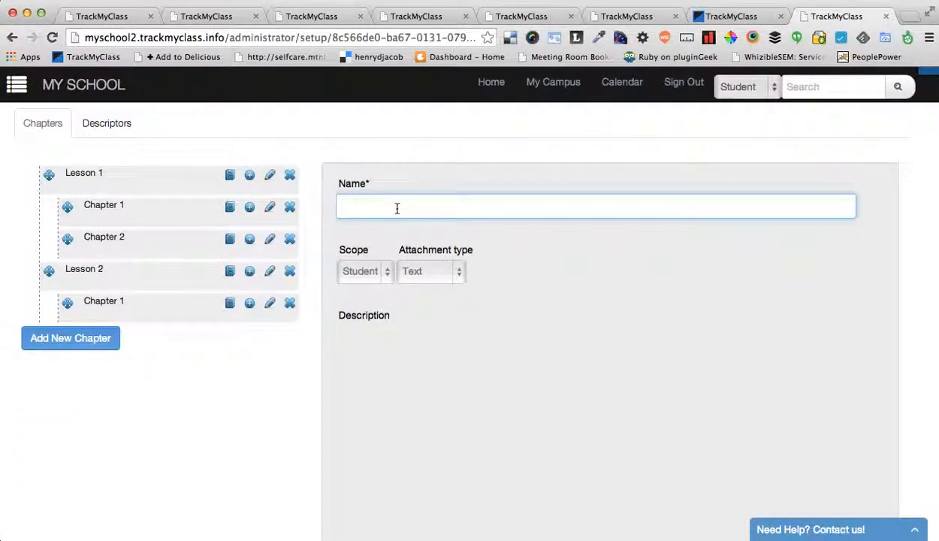
{"action": "scroll", "coordinate": [414, 289], "scroll_direction": "up", "scroll_amount": 3}
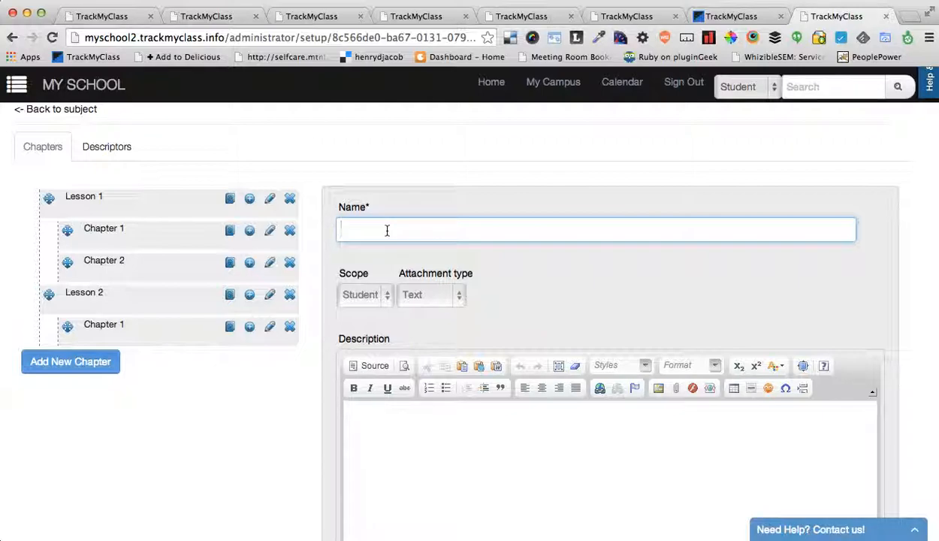
{"action": "type", "text": "Document"}
{"action": "key", "text": "BackSpace"}
{"action": "key", "text": "BackSpace"}
{"action": "key", "text": "BackSpace"}
{"action": "key", "text": "BackSpace"}
{"action": "key", "text": "BackSpace"}
{"action": "key", "text": "BackSpace"}
{"action": "key", "text": "BackSpace"}
{"action": "key", "text": "BackSpace"}
{"action": "key", "text": "BackSpace"}
Name the content Notes For Chapter 1 and enter Section 1 in its description.
{"action": "type", "text": "Notes For Chapter 1"}
{"action": "scroll", "coordinate": [664, 317], "scroll_direction": "down", "scroll_amount": 1}
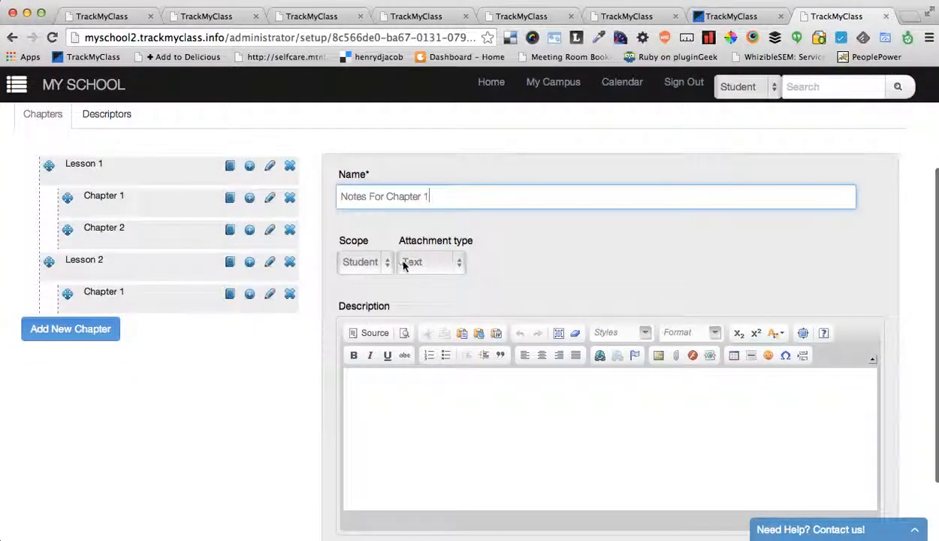
{"action": "left_click", "coordinate": [421, 434]}
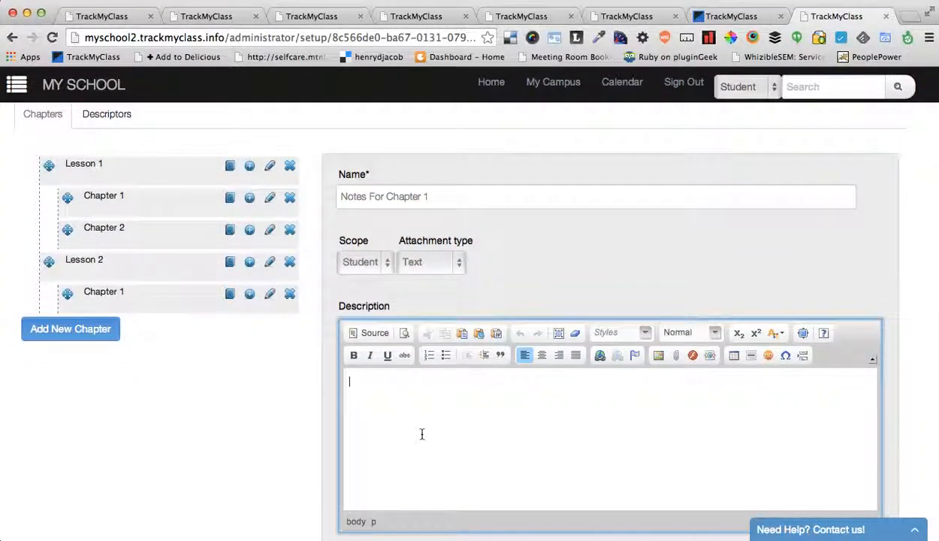
{"action": "scroll", "coordinate": [421, 435], "scroll_direction": "down", "scroll_amount": 2}
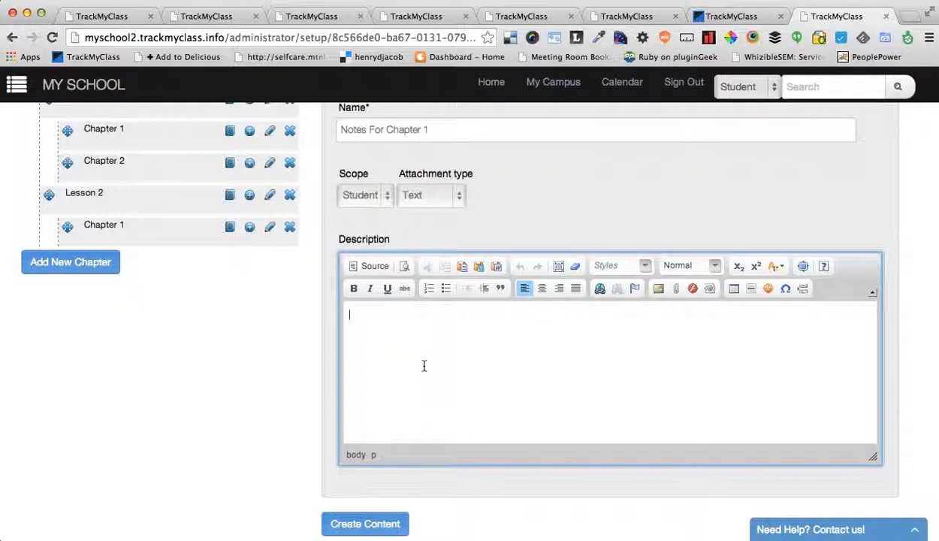
{"action": "type", "text": "Section 1"}
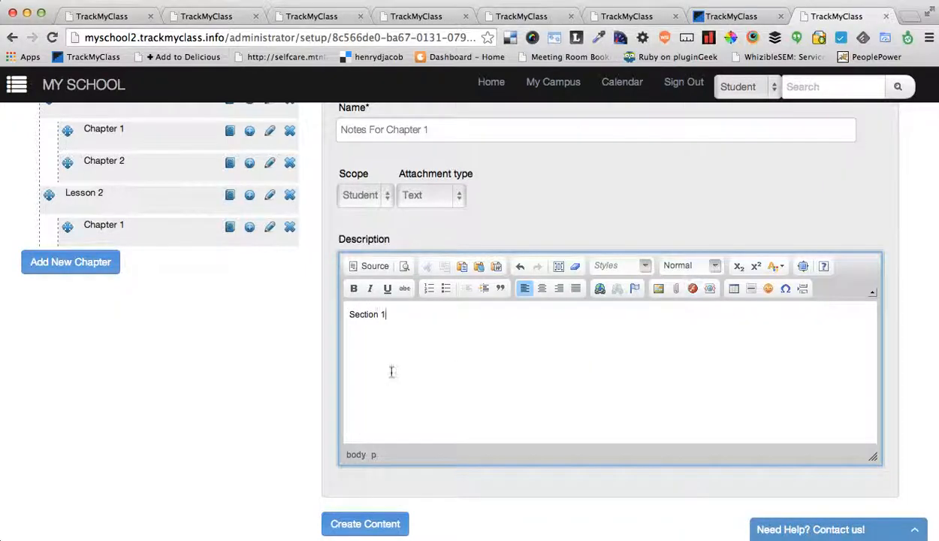
Format the Section 1 text as Heading 1 and add a line reading Notes below it.
{"action": "left_click_drag", "start_coordinate": [383, 309], "coordinate": [347, 312]}
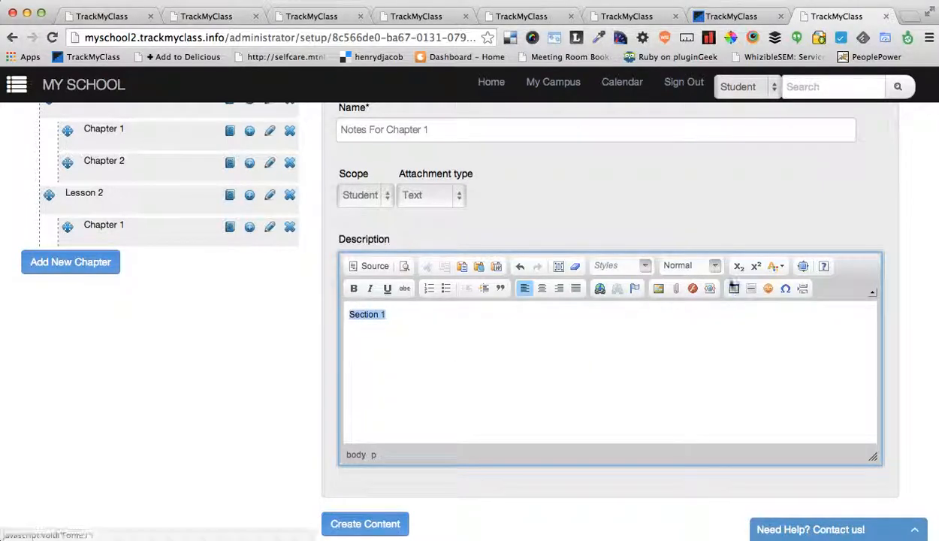
{"action": "left_click", "coordinate": [703, 265]}
{"action": "left_click", "coordinate": [704, 303]}
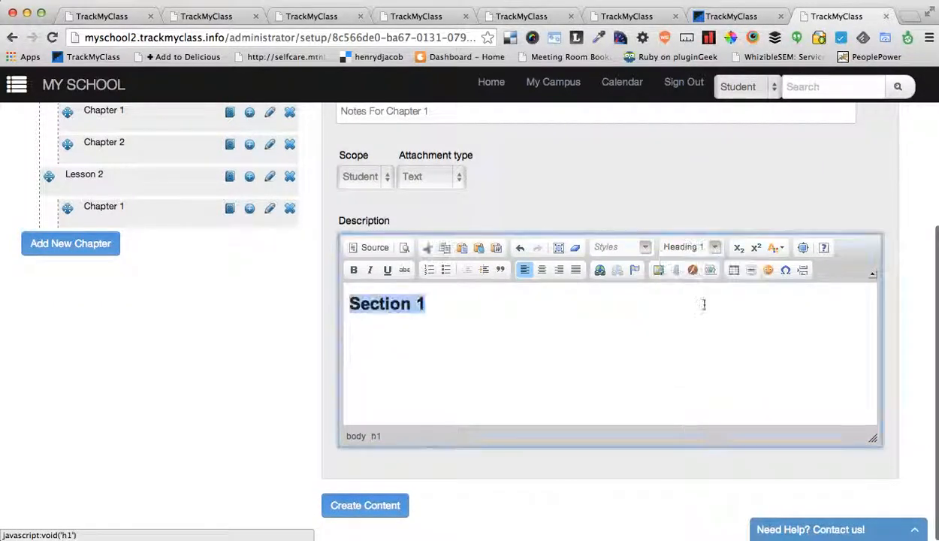
{"action": "left_click", "coordinate": [451, 314]}
{"action": "key", "text": "Return"}
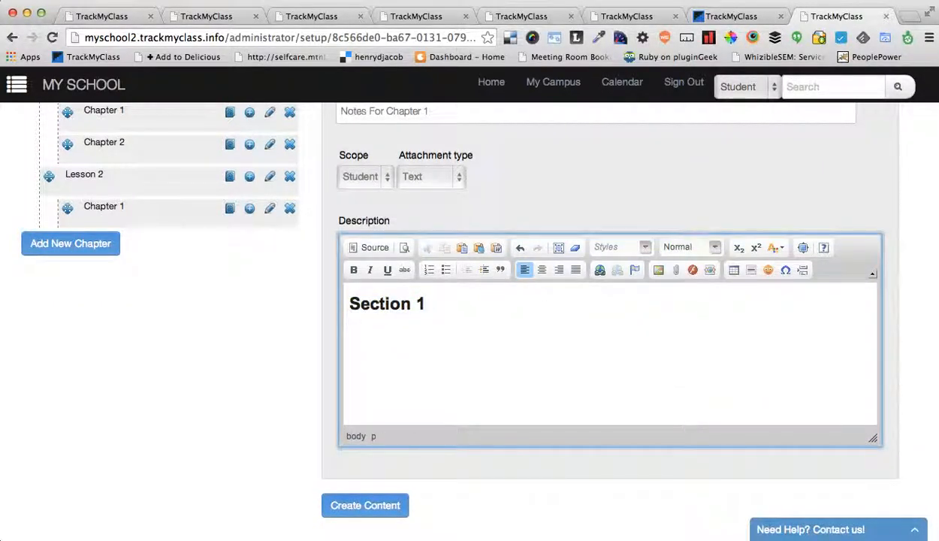
{"action": "type", "text": "Notes"}
{"action": "scroll", "coordinate": [353, 264], "scroll_direction": "up", "scroll_amount": 2}
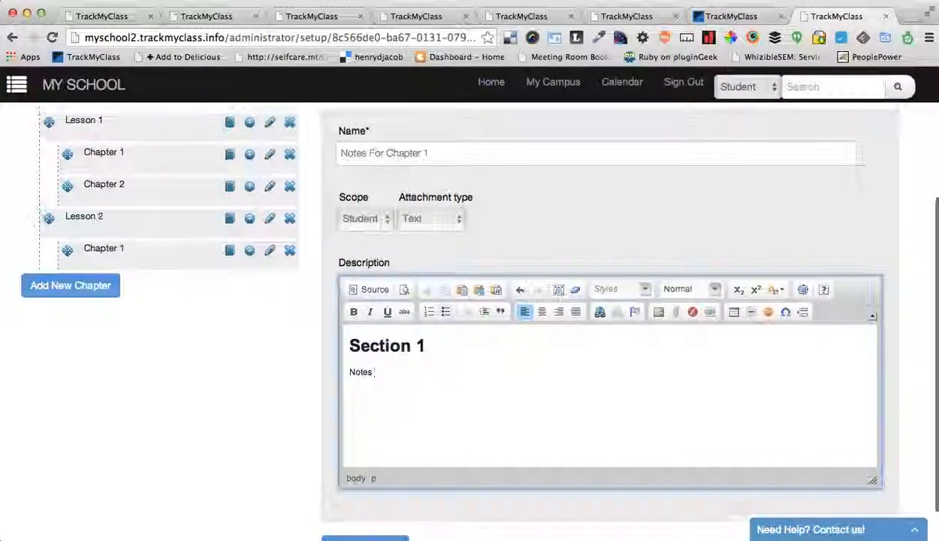
Review the available attachment type and scope options for the new content.
{"action": "left_click", "coordinate": [424, 219]}
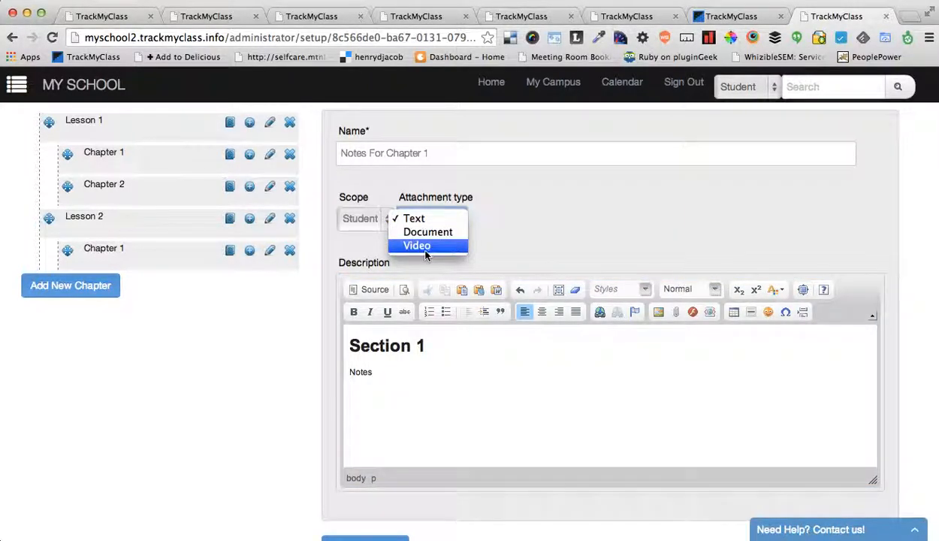
{"action": "left_click", "coordinate": [541, 220]}
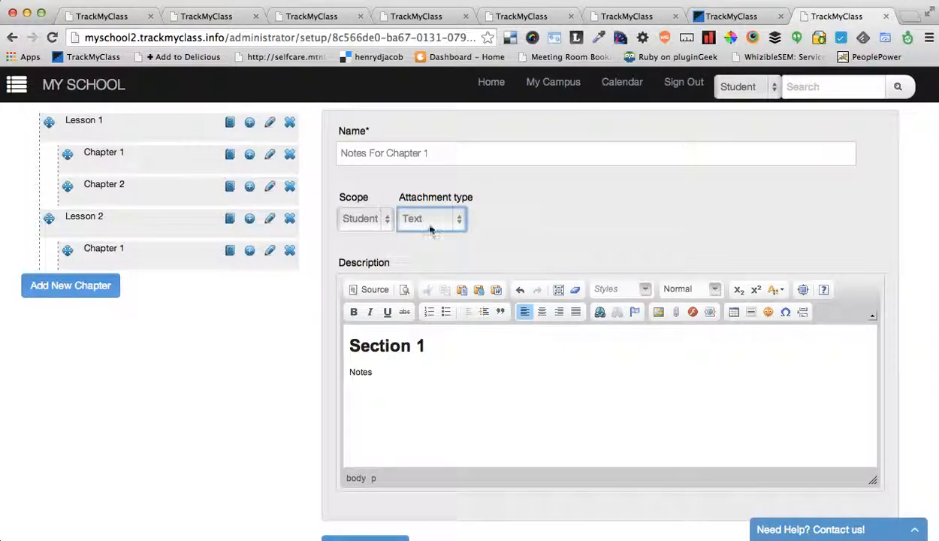
{"action": "left_click", "coordinate": [383, 224]}
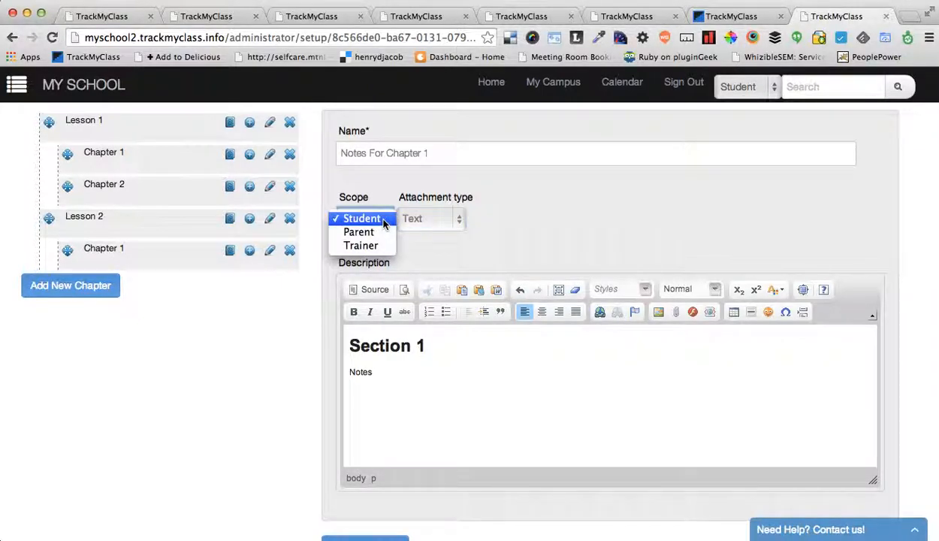
{"action": "left_click", "coordinate": [575, 216]}
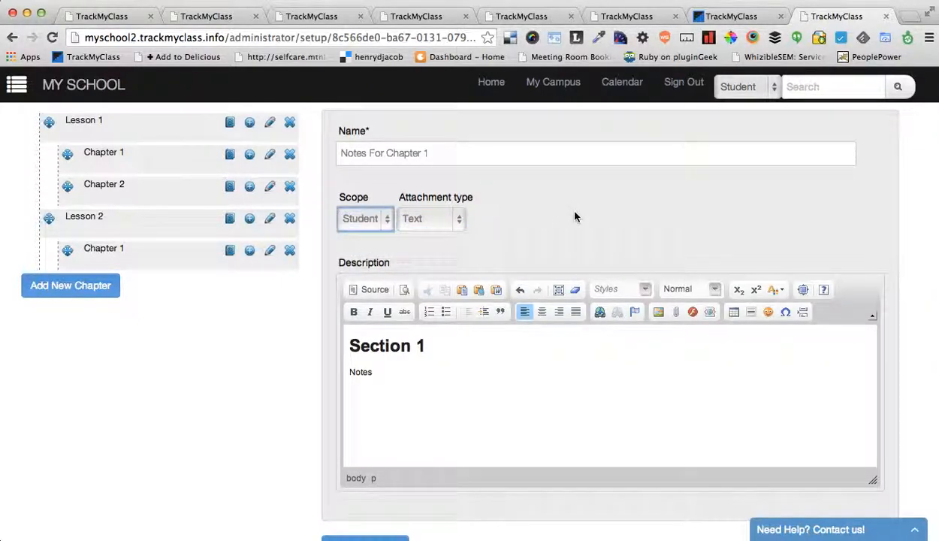
{"action": "left_click", "coordinate": [366, 218]}
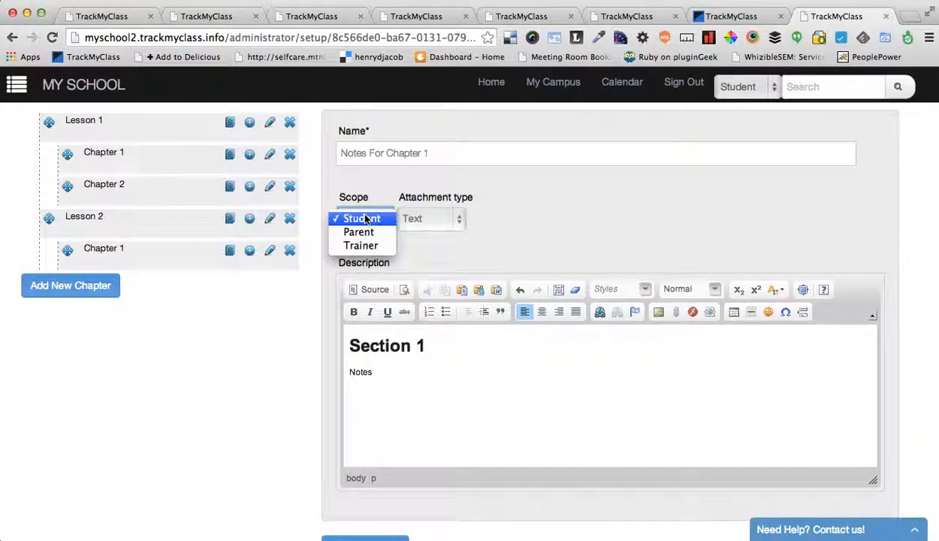
{"action": "left_click", "coordinate": [513, 208]}
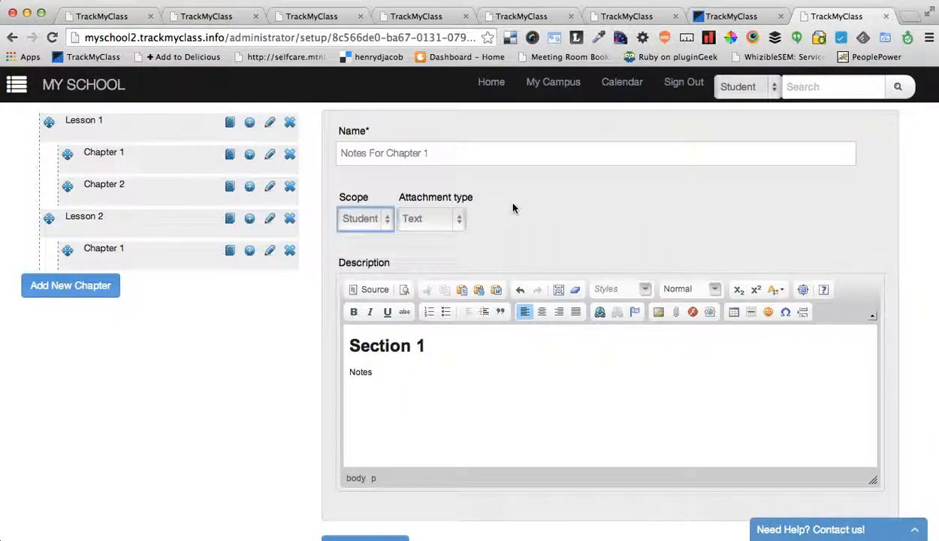
{"action": "scroll", "coordinate": [513, 209], "scroll_direction": "up", "scroll_amount": 2}
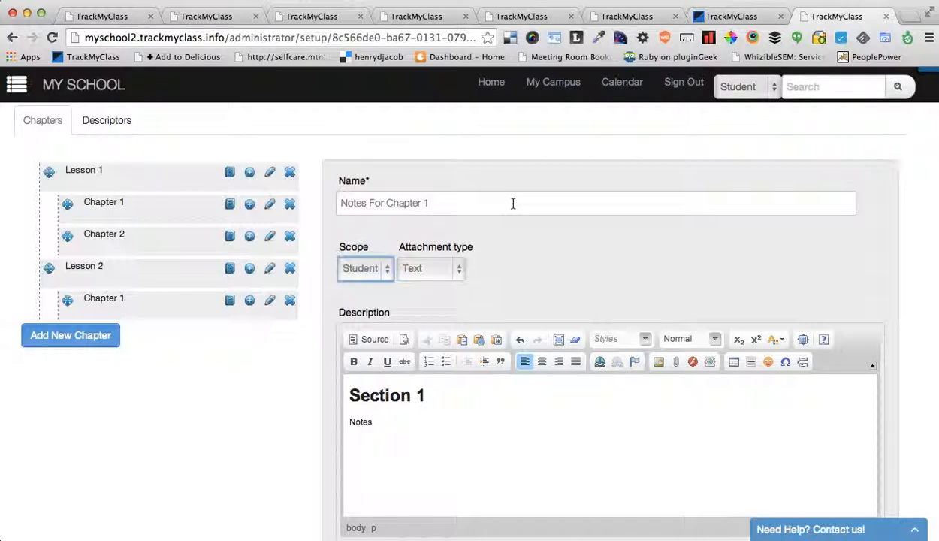
Try the Trainer scope for the content and return the scope to Student.
{"action": "left_click", "coordinate": [380, 277]}
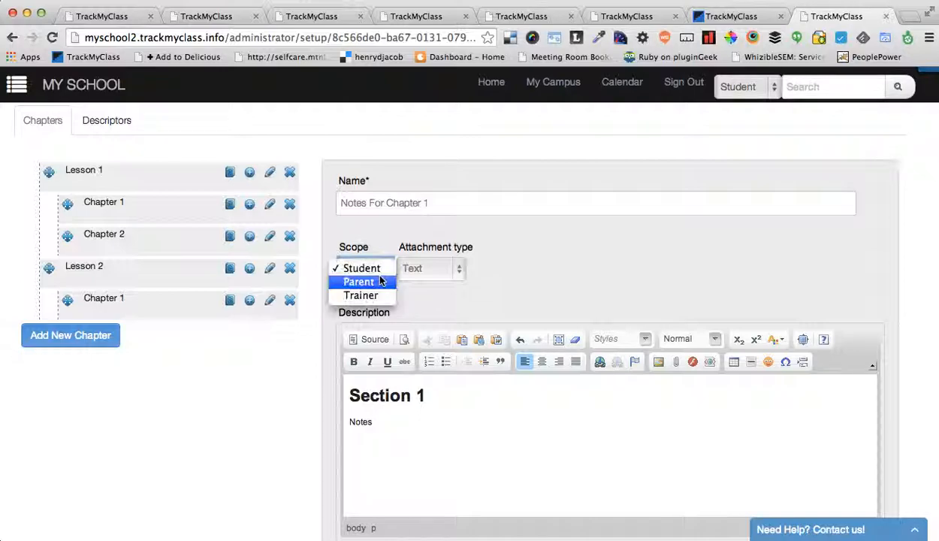
{"action": "left_click", "coordinate": [372, 294]}
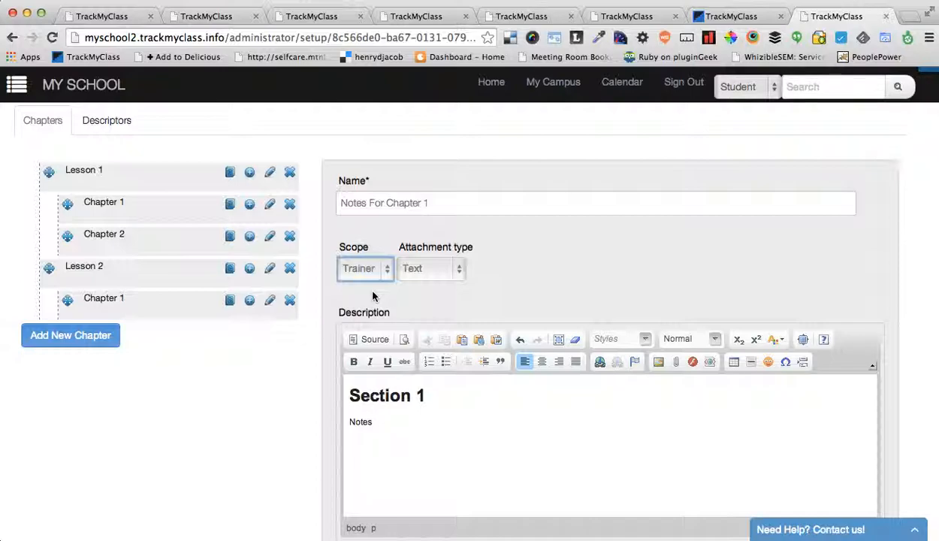
{"action": "left_click", "coordinate": [380, 268]}
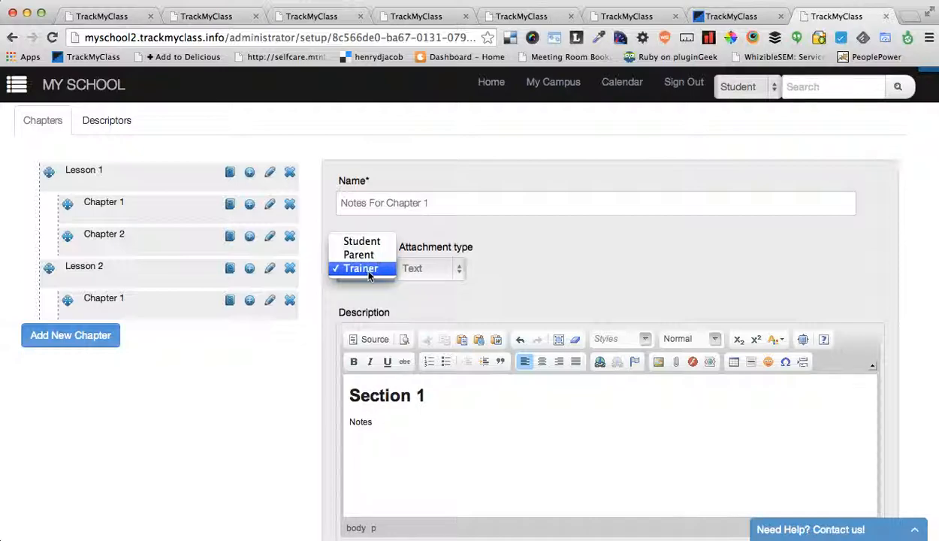
{"action": "left_click", "coordinate": [368, 272]}
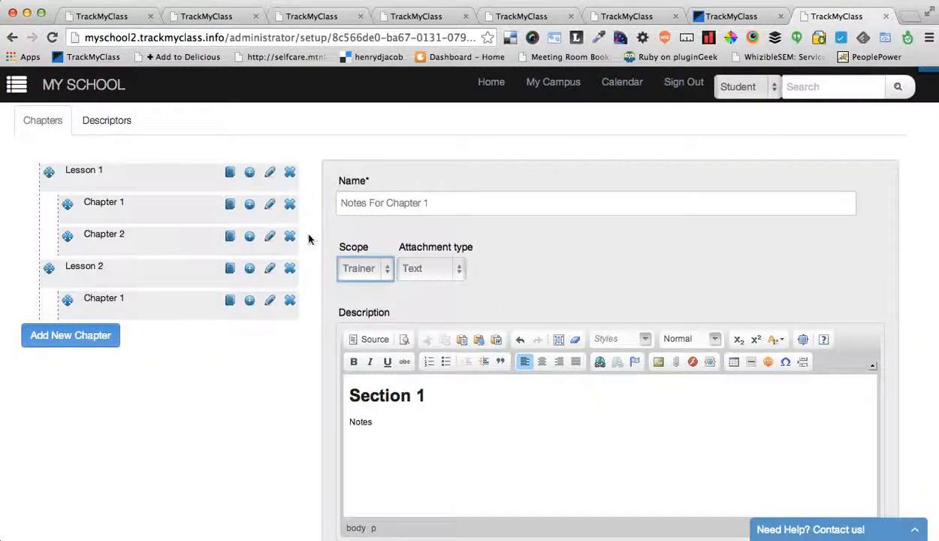
{"action": "left_click", "coordinate": [378, 272]}
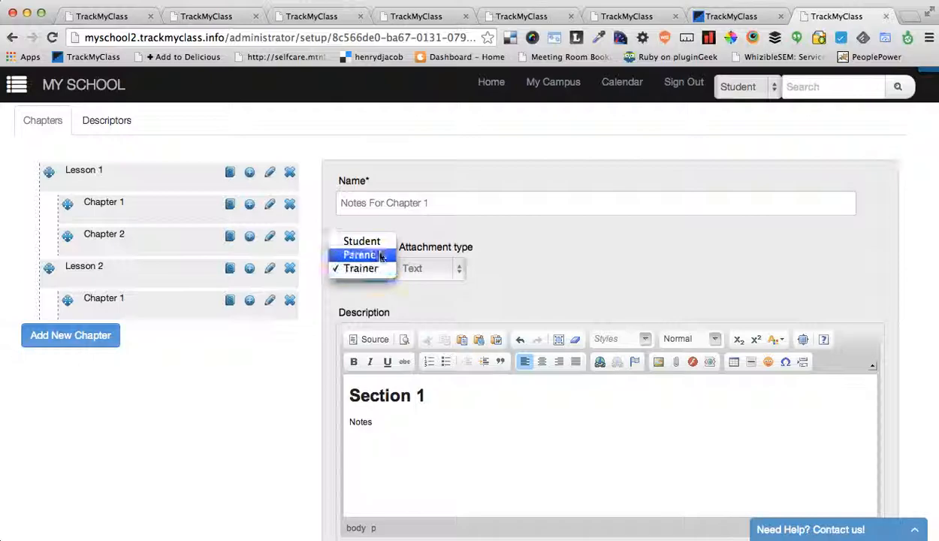
{"action": "left_click", "coordinate": [374, 242]}
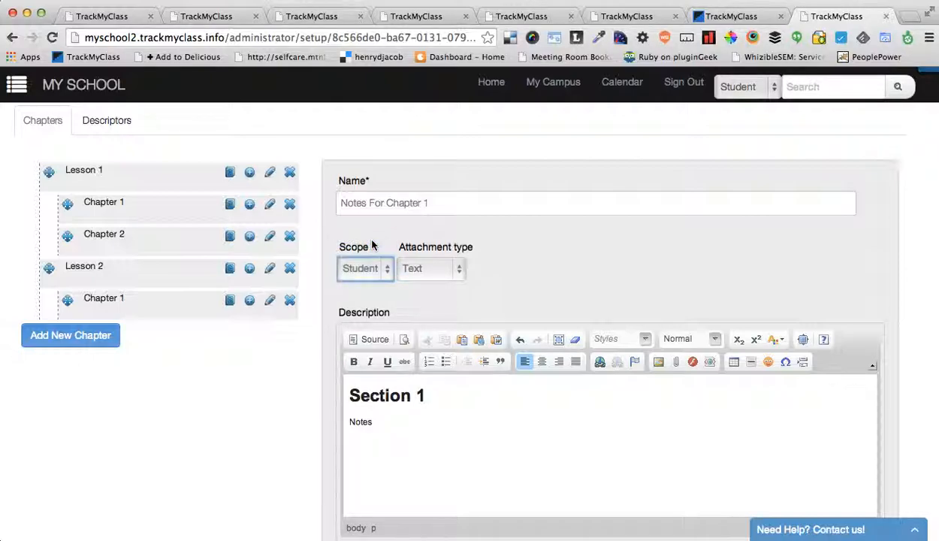
{"action": "left_click", "coordinate": [382, 268]}
{"action": "left_click", "coordinate": [361, 282]}
{"action": "left_click", "coordinate": [363, 270]}
{"action": "left_click", "coordinate": [364, 279]}
{"action": "left_click", "coordinate": [367, 269]}
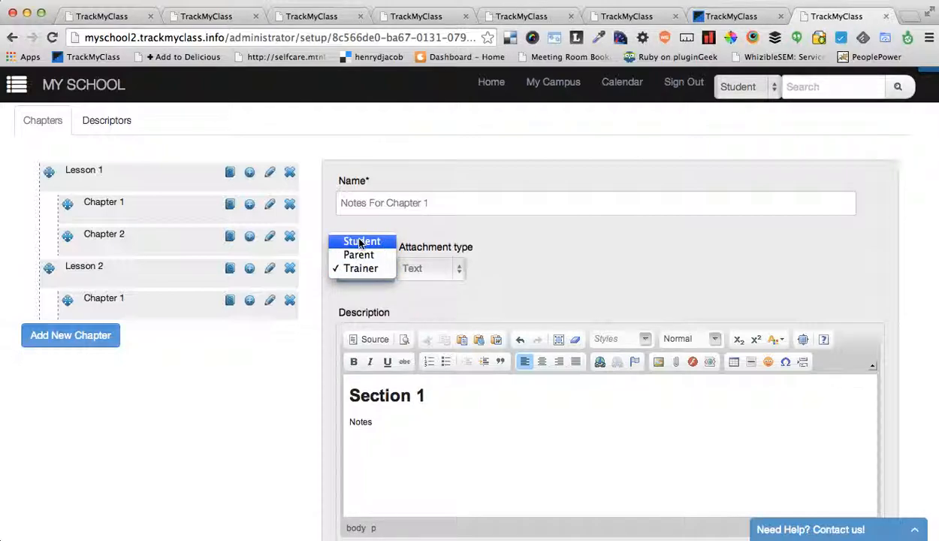
{"action": "left_click", "coordinate": [362, 242]}
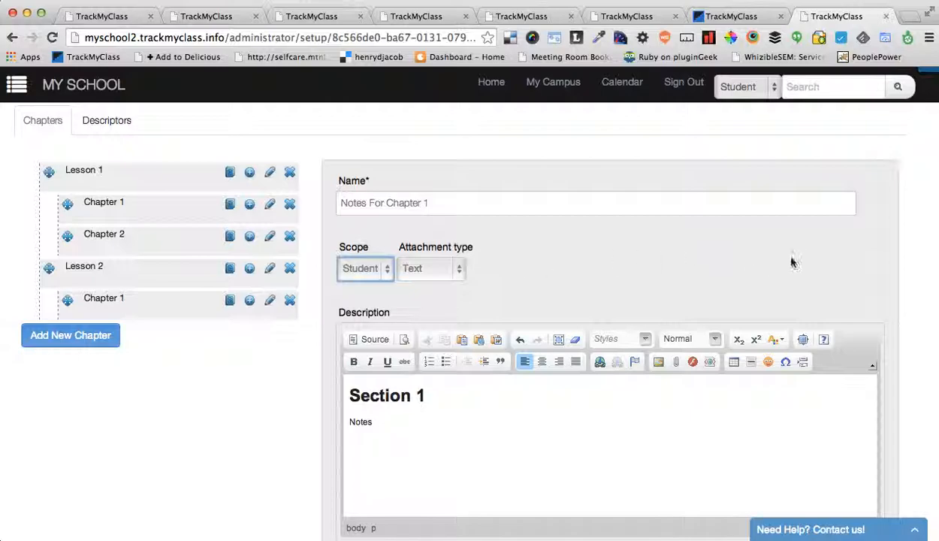
Create the Notes For Chapter 1 content.
{"action": "left_click", "coordinate": [876, 266]}
{"action": "scroll", "coordinate": [876, 266], "scroll_direction": "down", "scroll_amount": 3}
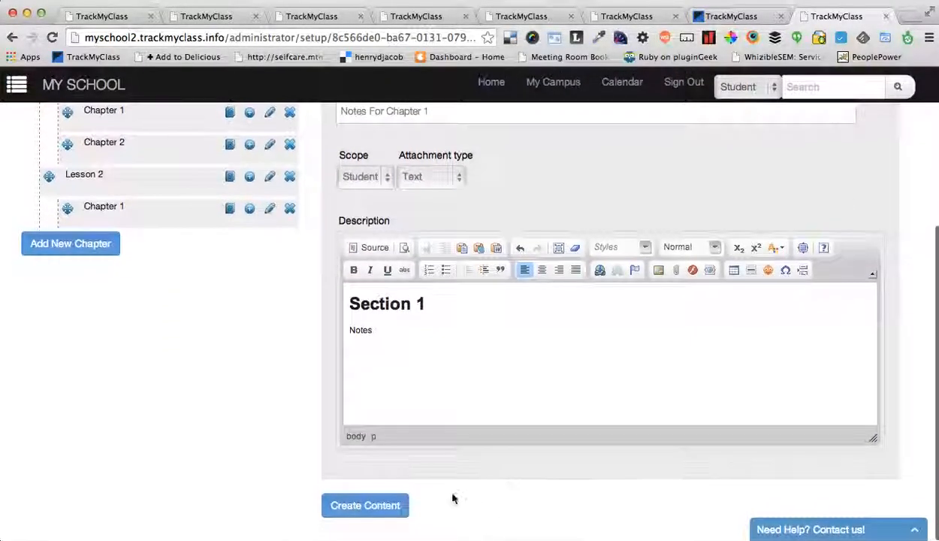
{"action": "left_click", "coordinate": [363, 502]}
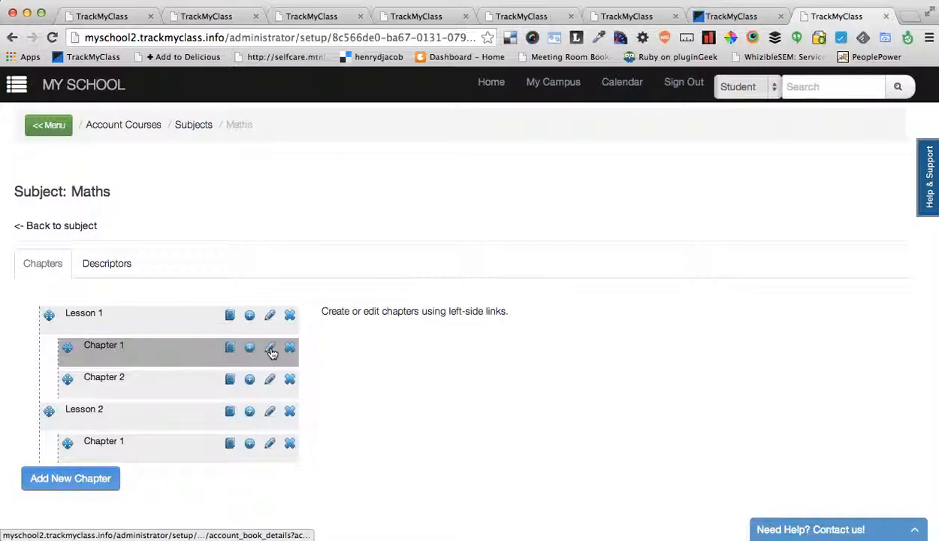
Open Chapter 1 under Lesson 1 for editing and review its contents, chapter details and questions.
{"action": "left_click", "coordinate": [272, 351]}
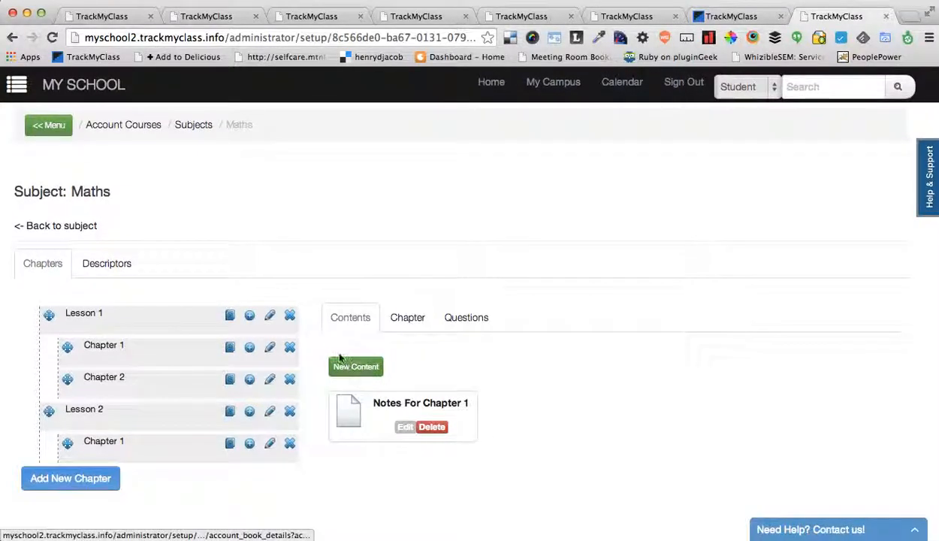
{"action": "left_click", "coordinate": [407, 322]}
{"action": "scroll", "coordinate": [600, 407], "scroll_direction": "down", "scroll_amount": 2}
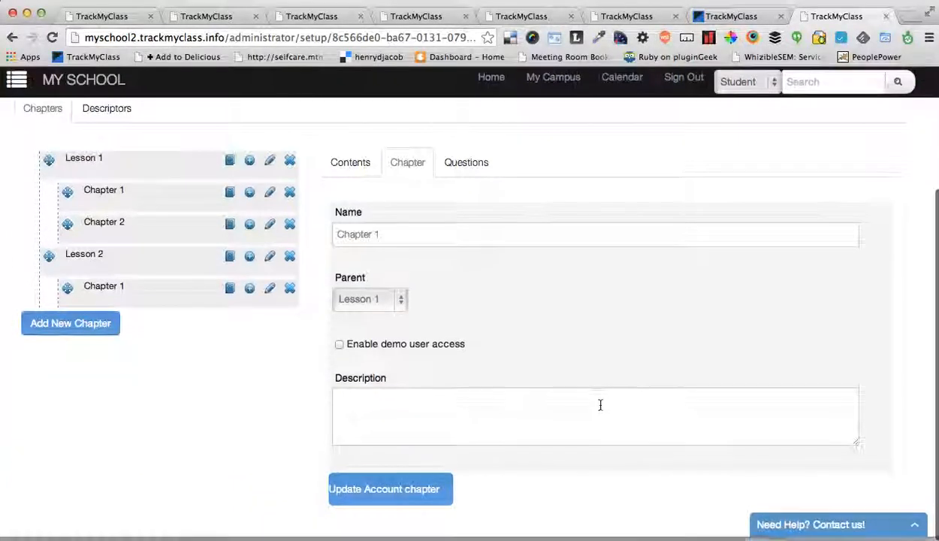
{"action": "left_click", "coordinate": [473, 165]}
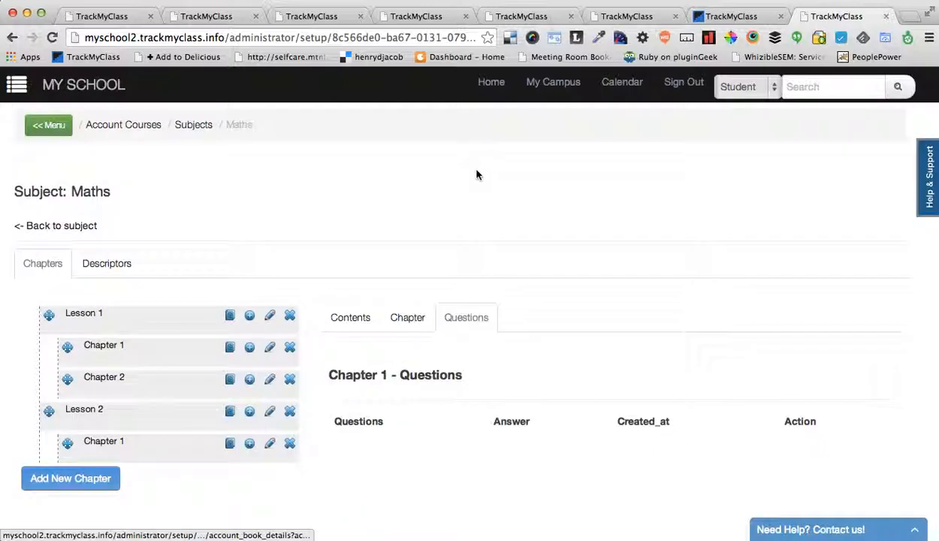
{"action": "scroll", "coordinate": [564, 474], "scroll_direction": "down", "scroll_amount": 1}
{"action": "scroll", "coordinate": [565, 475], "scroll_direction": "up", "scroll_amount": 1}
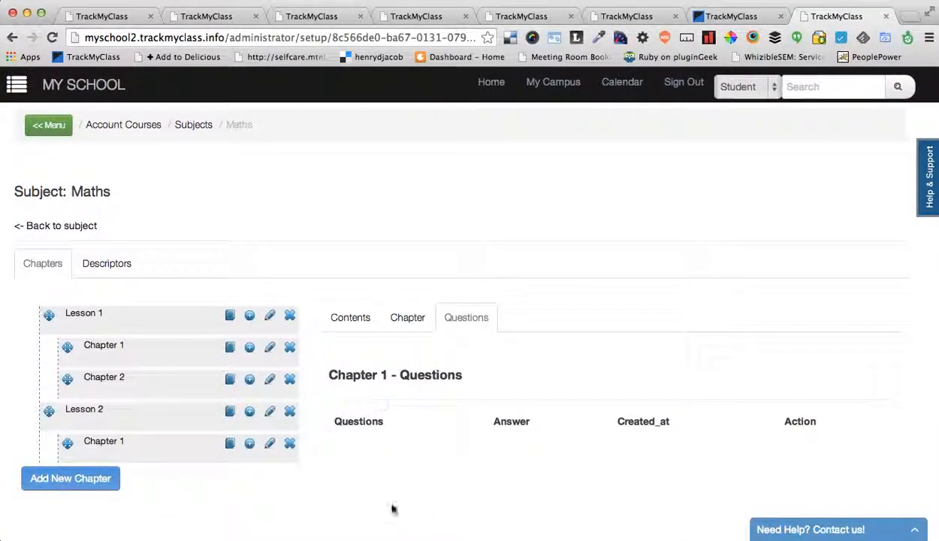
{"action": "left_click", "coordinate": [351, 318]}
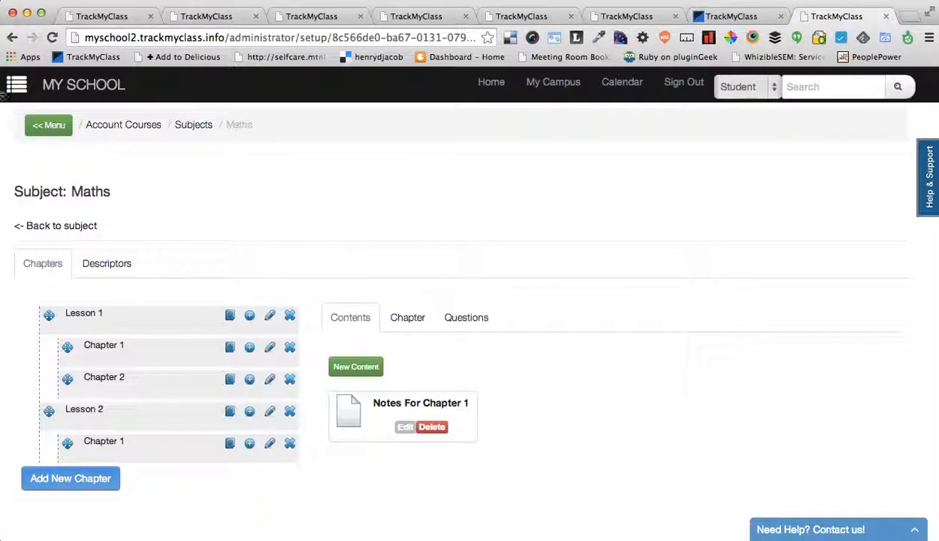
Go to the subjects of the Grade 1 2014 syllabus and view the Maths chapters.
{"action": "left_click", "coordinate": [48, 124]}
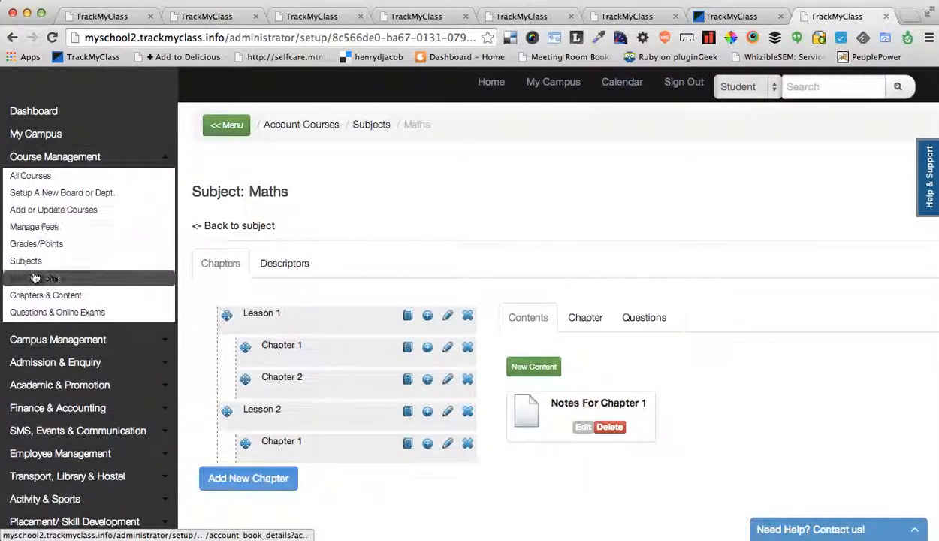
{"action": "left_click", "coordinate": [29, 263]}
{"action": "left_click", "coordinate": [468, 277]}
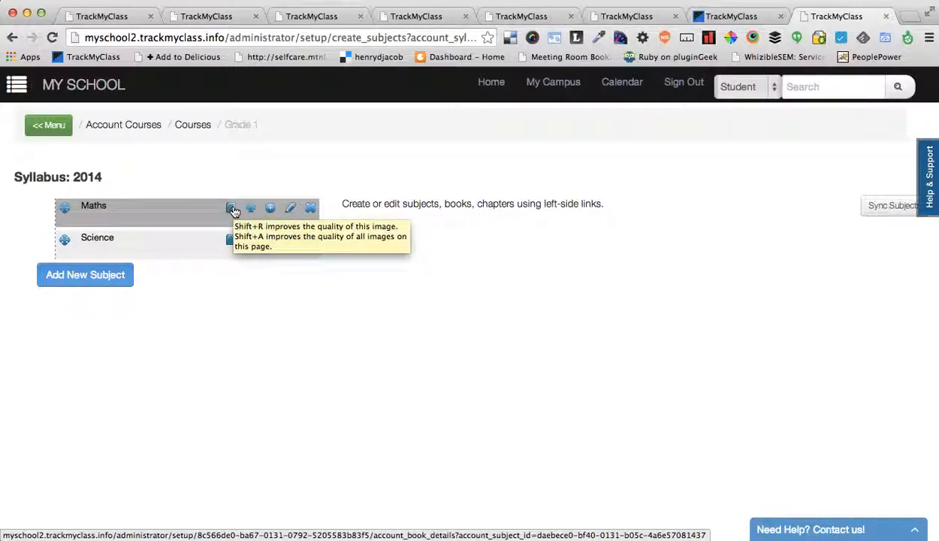
{"action": "left_click", "coordinate": [231, 209]}
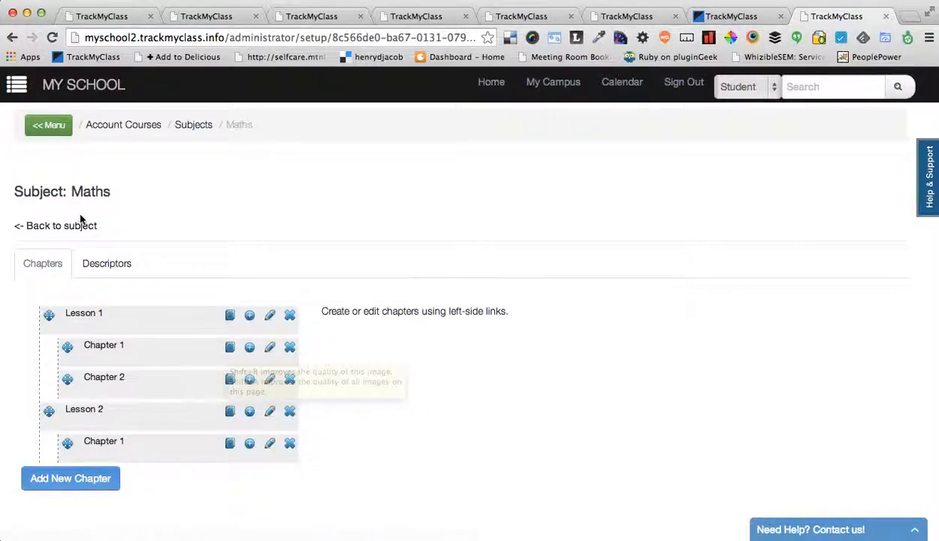
Return to the syllabus's subject list and start a new subject of type Optional Subject.
{"action": "left_click", "coordinate": [54, 228]}
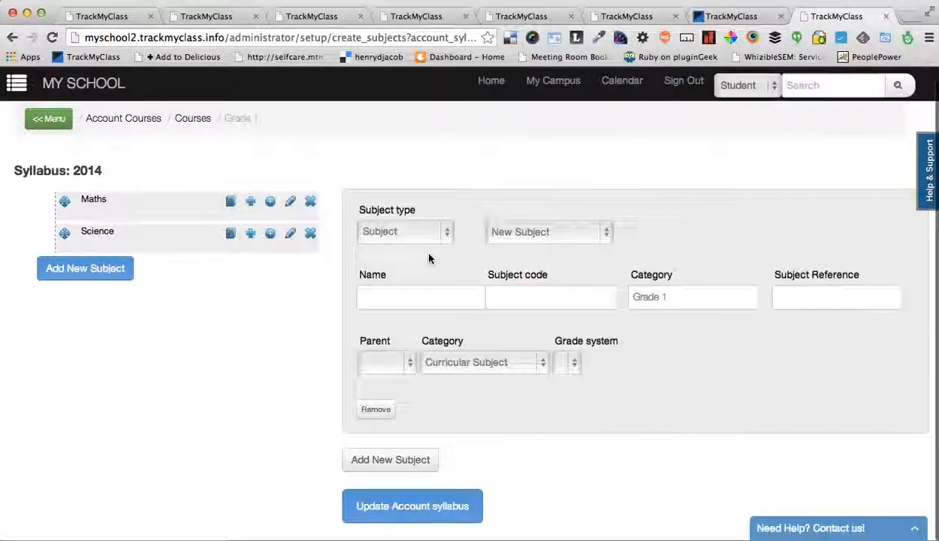
{"action": "left_click", "coordinate": [415, 232]}
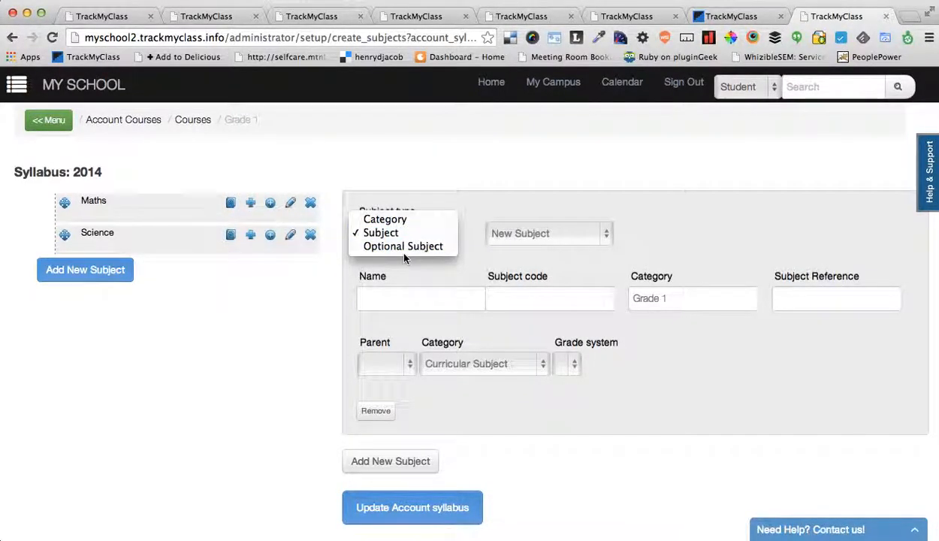
{"action": "left_click", "coordinate": [412, 248]}
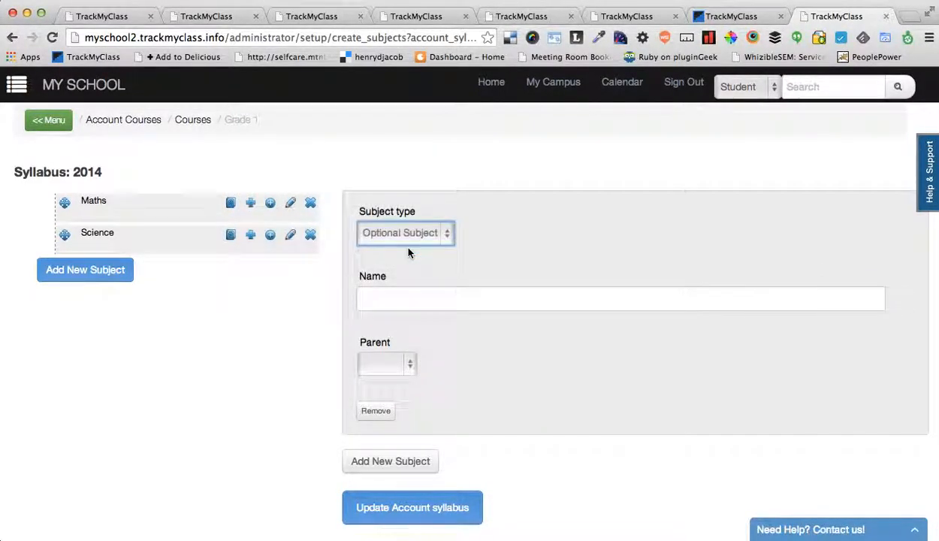
Name the optional subject Language and save it to the syllabus.
{"action": "left_click", "coordinate": [411, 296]}
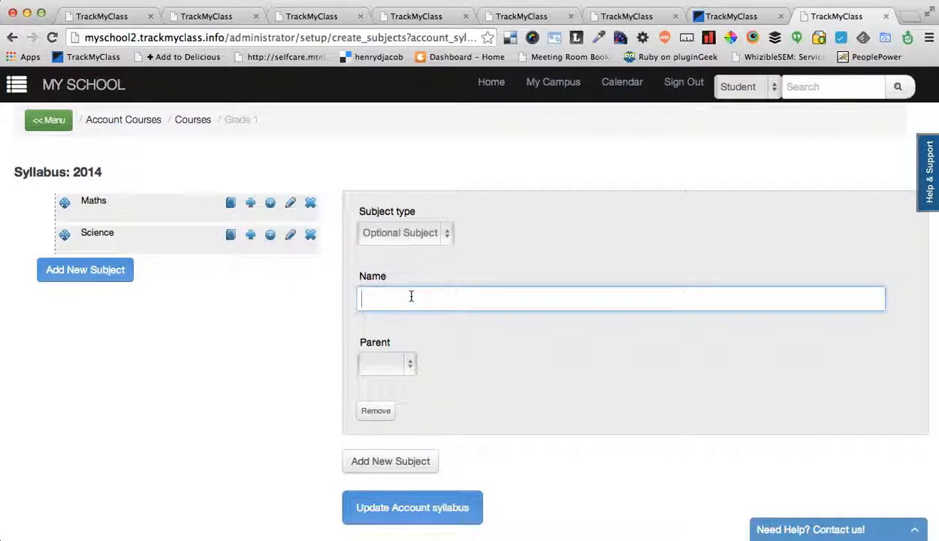
{"action": "type", "text": "Languange"}
{"action": "key", "text": "BackSpace"}
{"action": "key", "text": "BackSpace"}
{"action": "key", "text": "BackSpace"}
{"action": "key", "text": "BackSpace"}
{"action": "key", "text": "BackSpace"}
{"action": "key", "text": "BackSpace"}
{"action": "key", "text": "BackSpace"}
{"action": "key", "text": "BackSpace"}
{"action": "key", "text": "BackSpace"}
{"action": "key", "text": "BackSpace"}
{"action": "type", "text": "Language"}
{"action": "left_click", "coordinate": [537, 377]}
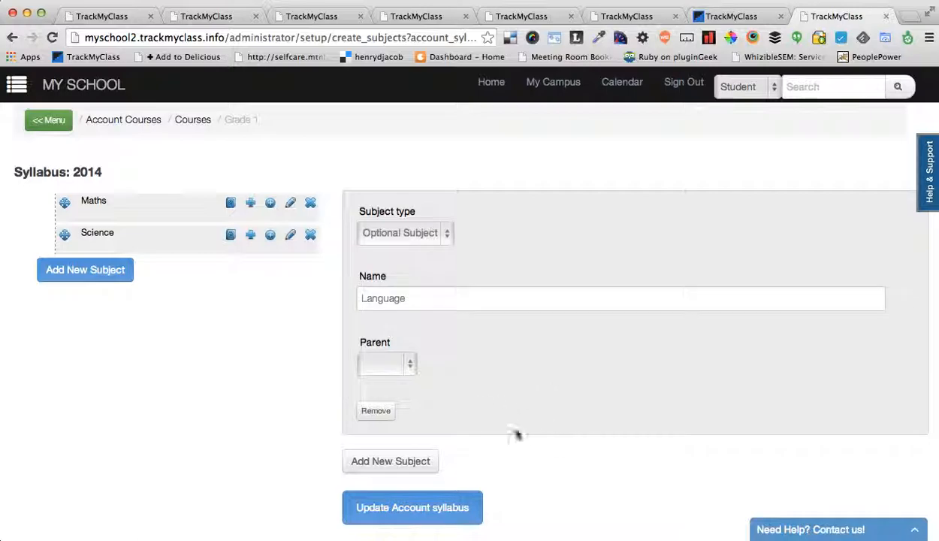
{"action": "left_click", "coordinate": [399, 509]}
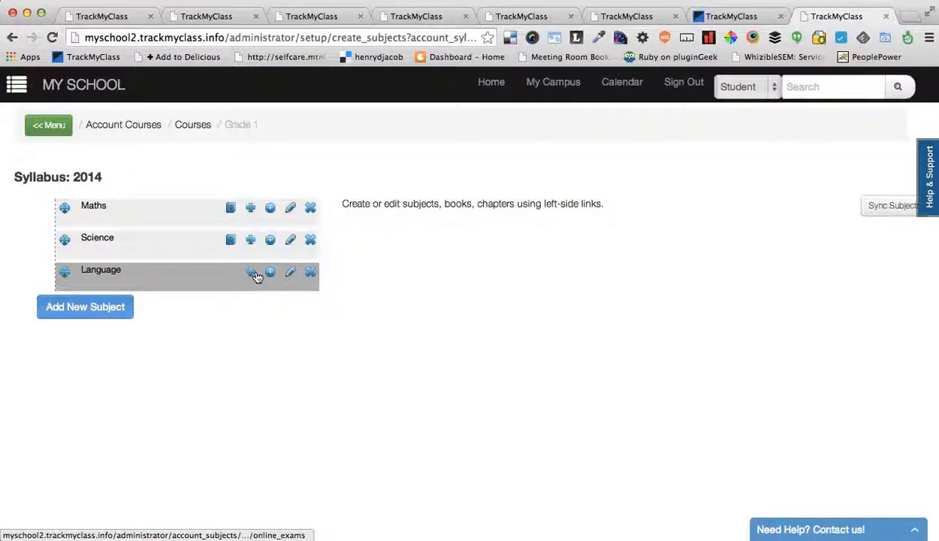
Start a new subject with Language as its parent and name it Hindi.
{"action": "left_click", "coordinate": [253, 278]}
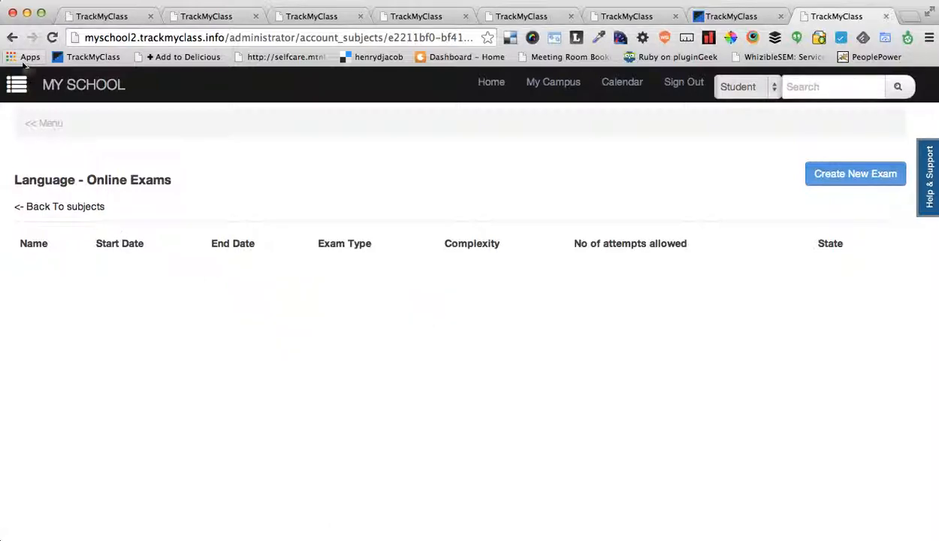
{"action": "left_click", "coordinate": [12, 37]}
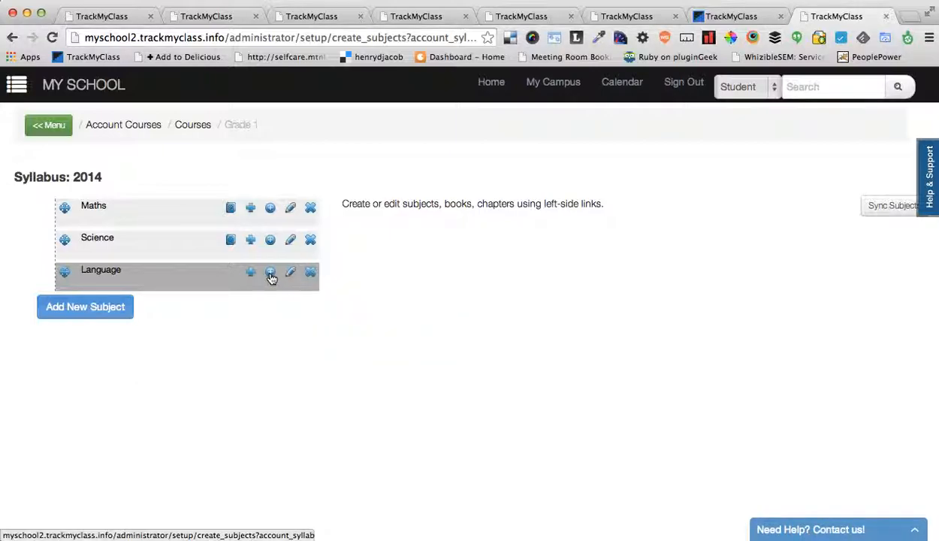
{"action": "left_click", "coordinate": [270, 275]}
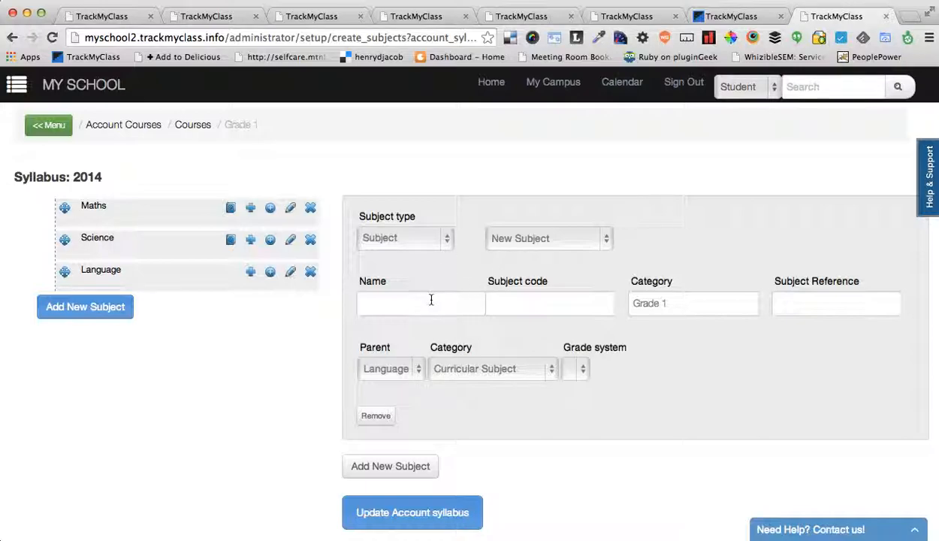
{"action": "left_click", "coordinate": [392, 308]}
{"action": "type", "text": "Hindi"}
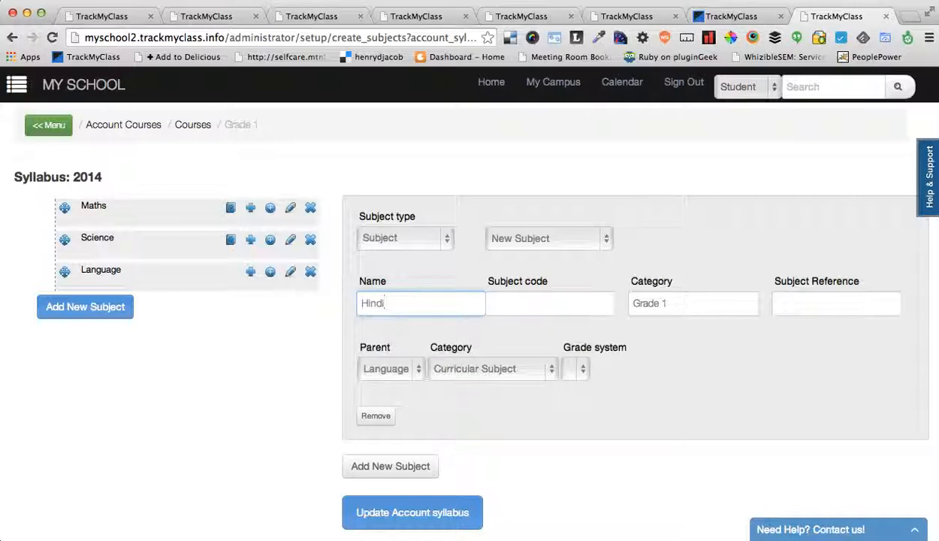
Set the Hindi subject's code to Hindi 201.
{"action": "left_click", "coordinate": [511, 304]}
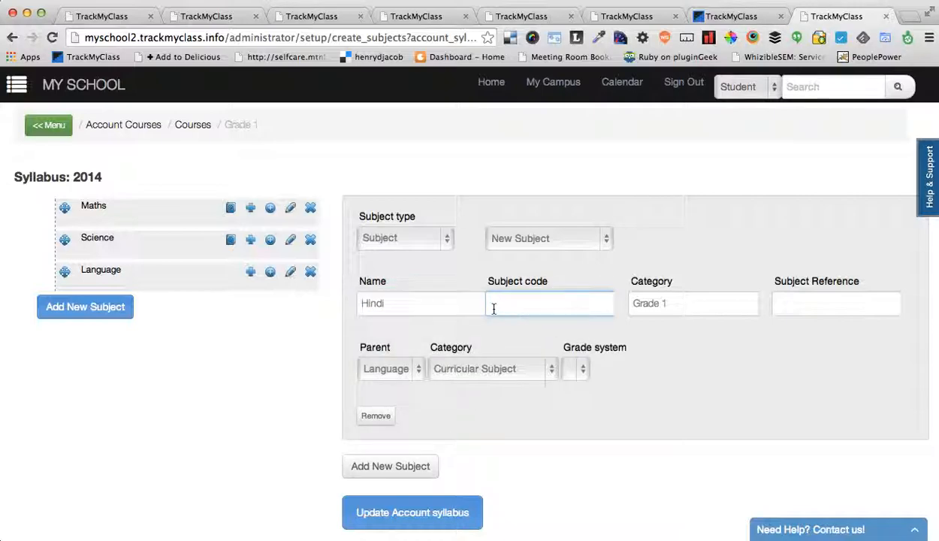
{"action": "type", "text": "hindi 201"}
{"action": "left_click", "coordinate": [487, 297]}
{"action": "key", "text": "BackSpace"}
{"action": "type", "text": "H"}
{"action": "scroll", "coordinate": [511, 413], "scroll_direction": "down", "scroll_amount": 1}
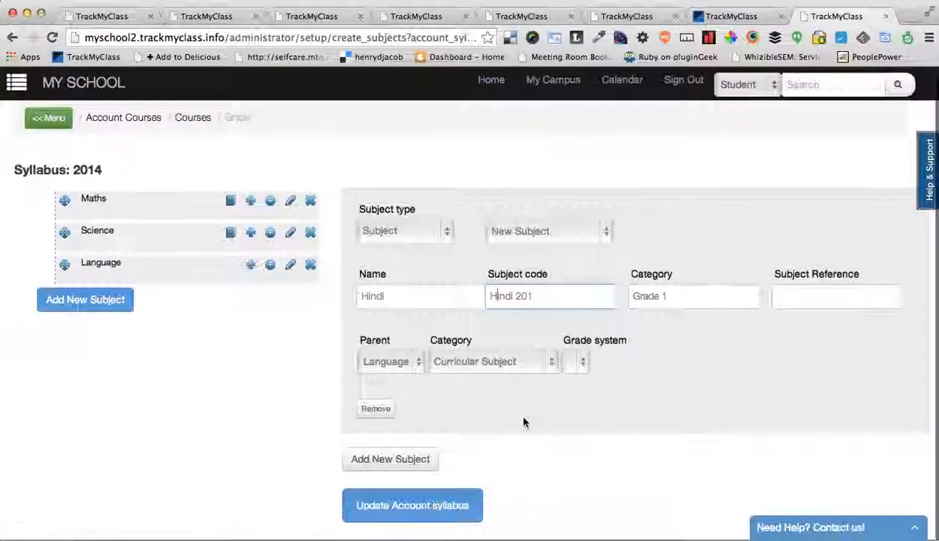
Add another new subject entry with Language as its parent and name it Tamil.
{"action": "left_click", "coordinate": [402, 462]}
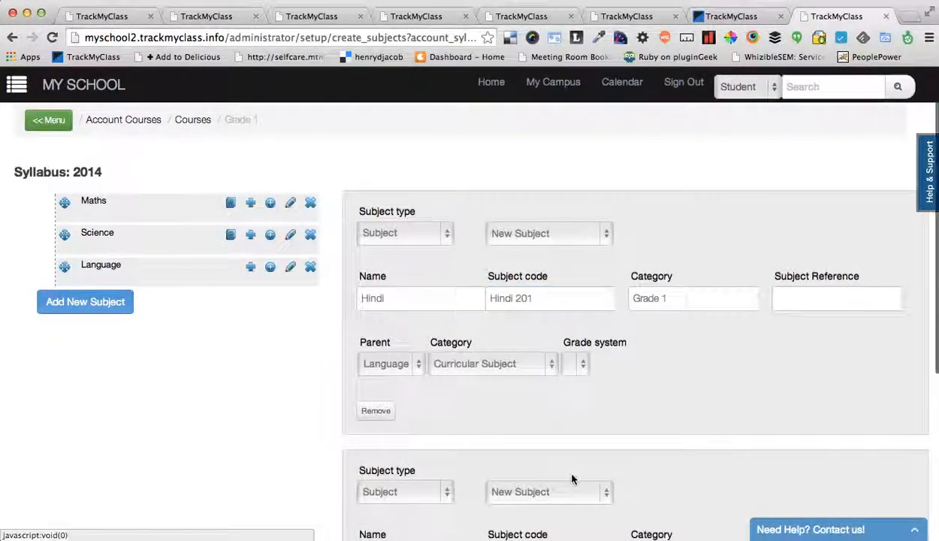
{"action": "scroll", "coordinate": [573, 478], "scroll_direction": "down", "scroll_amount": 5}
{"action": "left_click", "coordinate": [377, 370]}
{"action": "scroll", "coordinate": [432, 230], "scroll_direction": "up", "scroll_amount": 1}
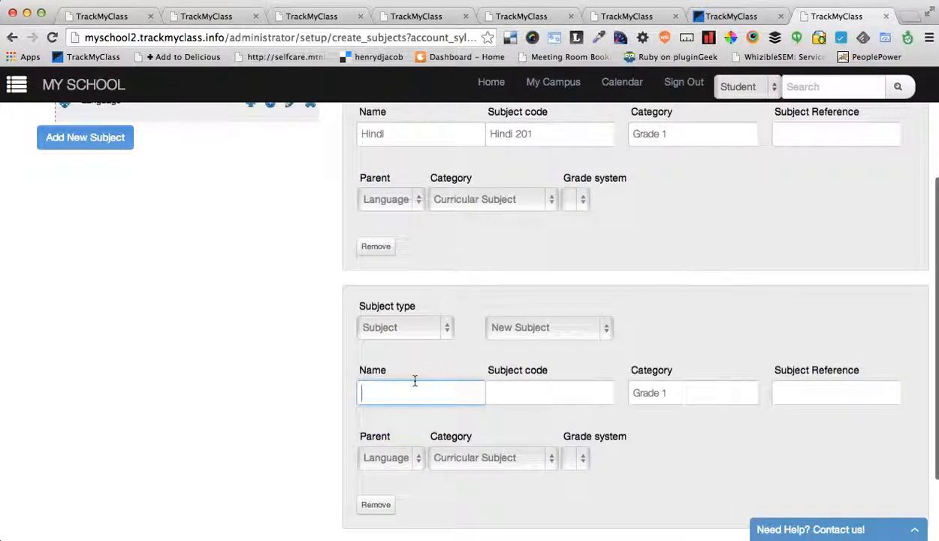
{"action": "left_click", "coordinate": [391, 390]}
{"action": "type", "text": "T"}
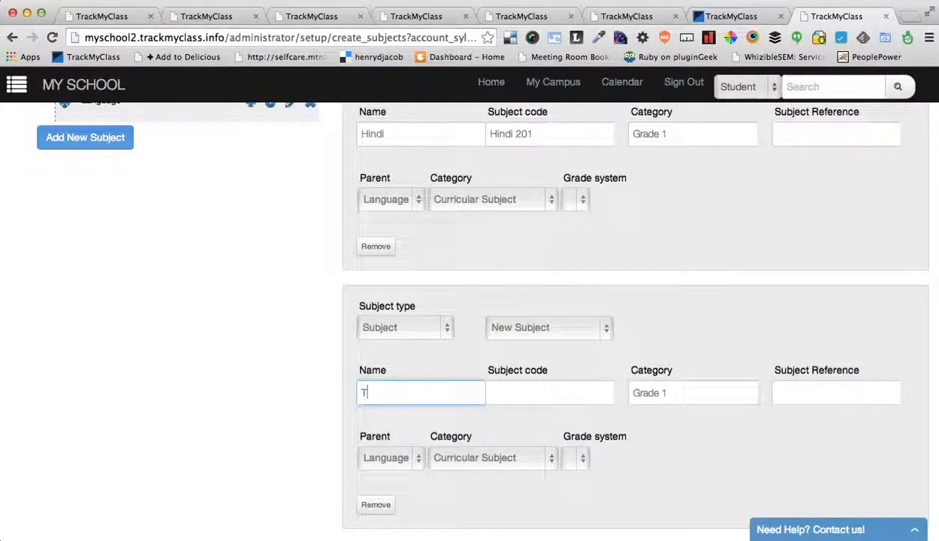
{"action": "type", "text": "amil"}
Set the Tamil subject's code to Tamil 202 and save both language subjects to the syllabus.
{"action": "left_click", "coordinate": [530, 387]}
{"action": "type", "text": "Tamil"}
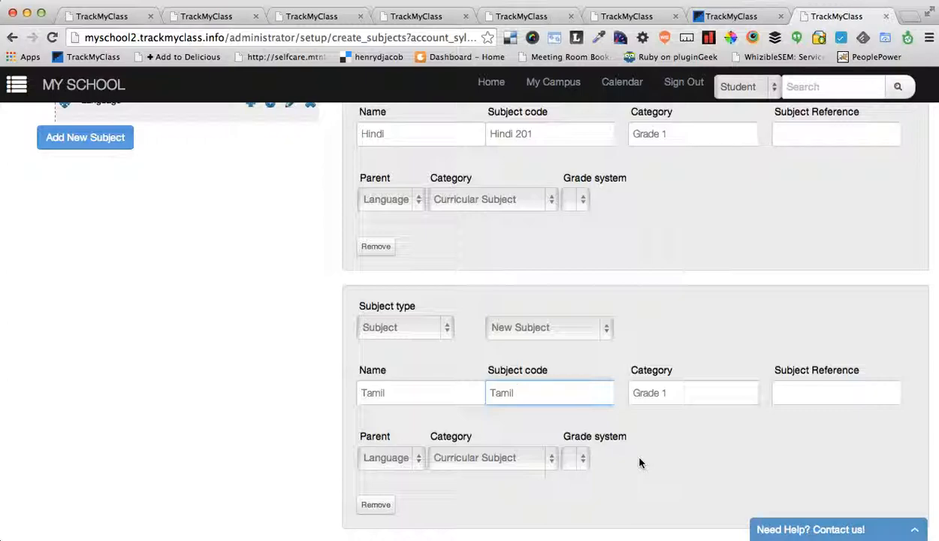
{"action": "type", "text": "202"}
{"action": "left_click", "coordinate": [725, 483]}
{"action": "scroll", "coordinate": [725, 483], "scroll_direction": "down", "scroll_amount": 2}
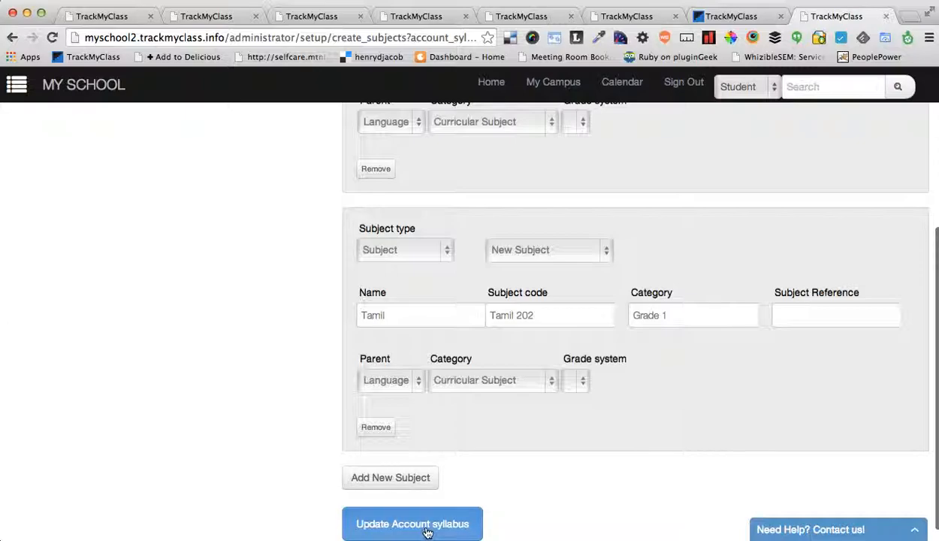
{"action": "left_click", "coordinate": [402, 529]}
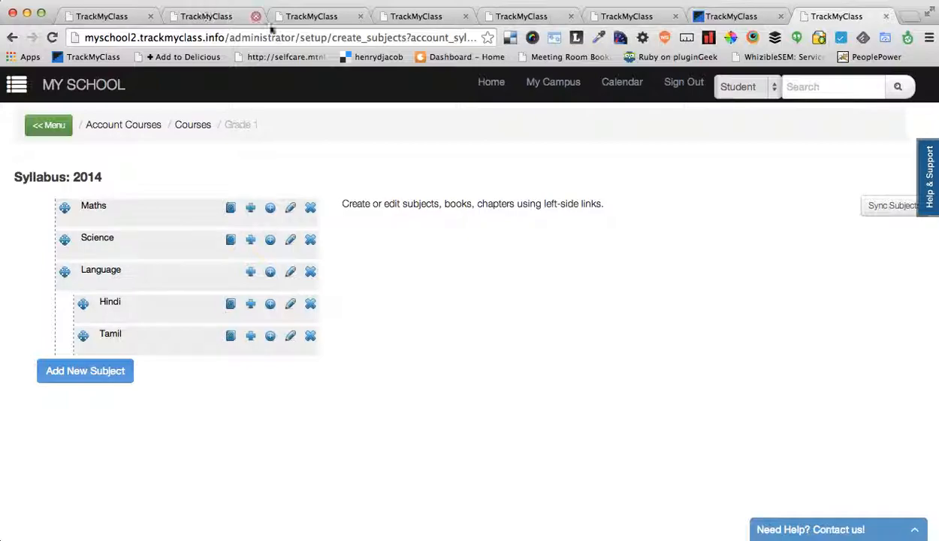
View the 10th Std course's subject list for comparison and return to the Grade 1 2014 syllabus.
{"action": "left_click", "coordinate": [305, 18]}
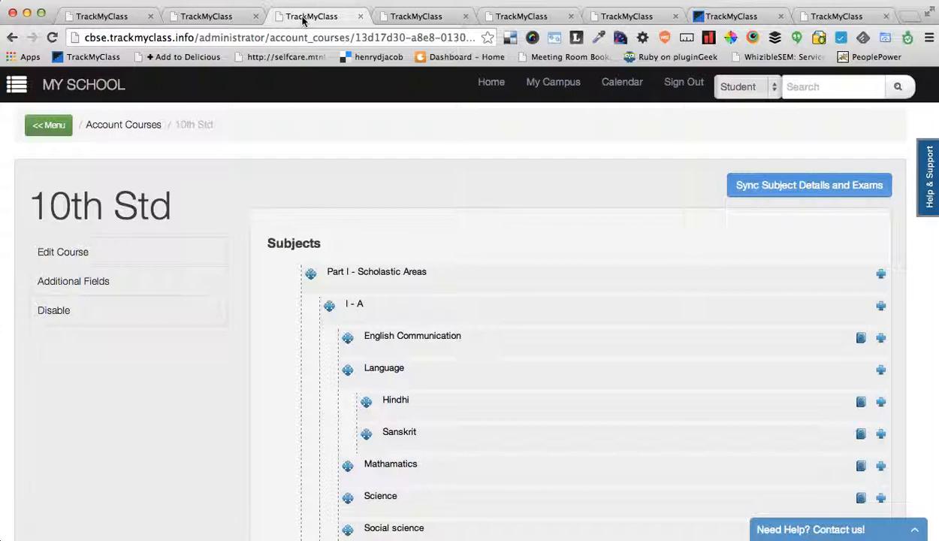
{"action": "scroll", "coordinate": [358, 243], "scroll_direction": "down", "scroll_amount": 1}
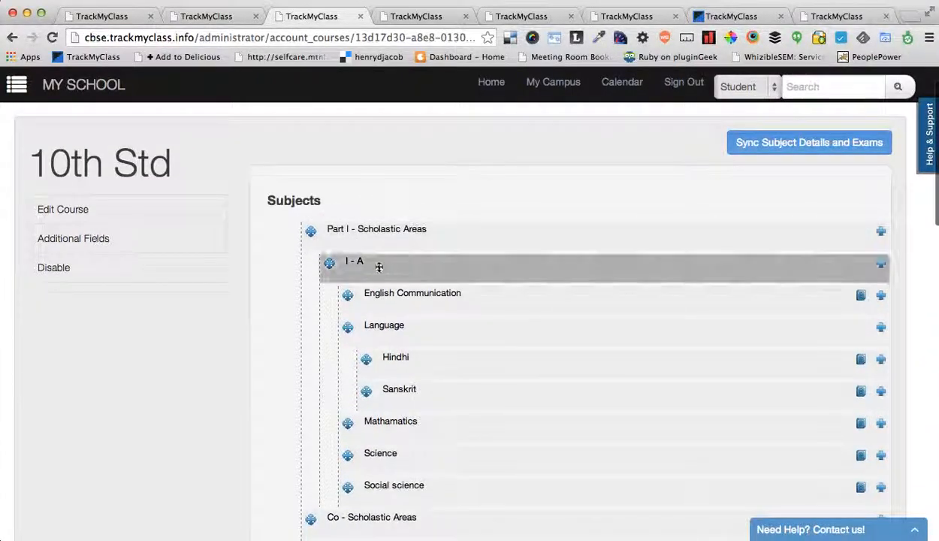
{"action": "left_click", "coordinate": [831, 16]}
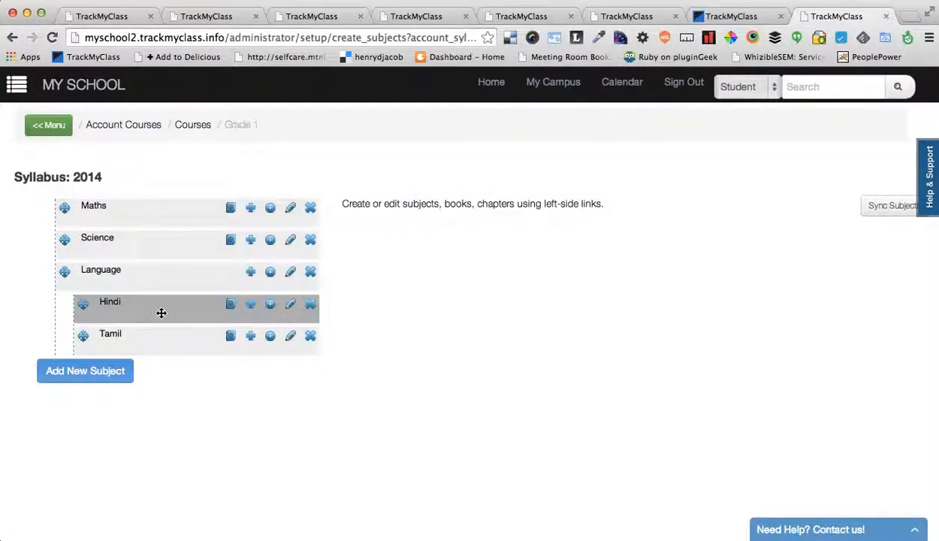
Start a new subject in the Grade 1 syllabus and view the available subject types.
{"action": "left_click", "coordinate": [96, 383]}
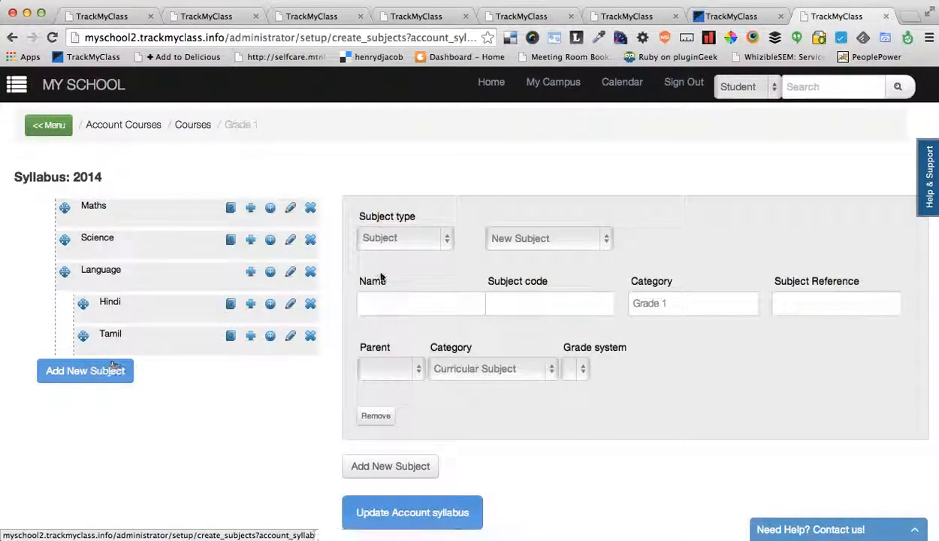
{"action": "left_click", "coordinate": [410, 244]}
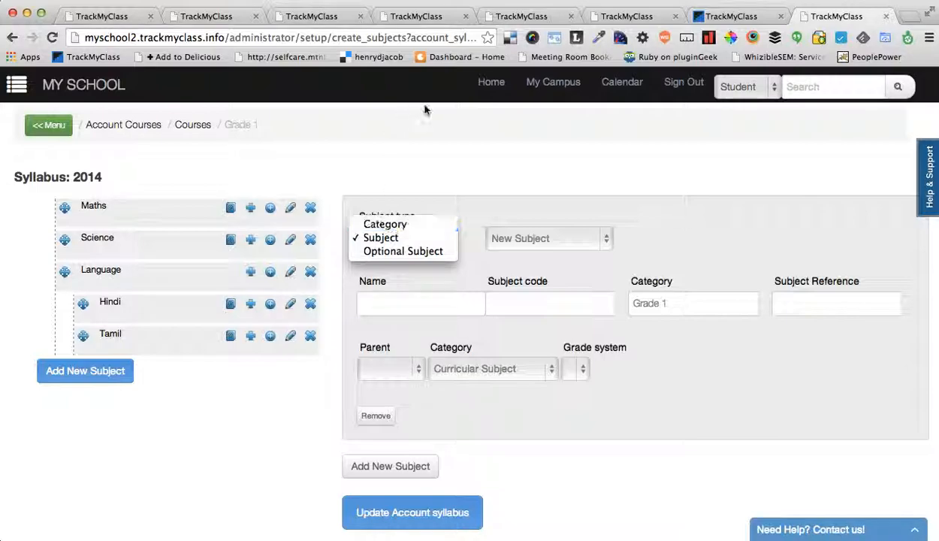
{"action": "left_click", "coordinate": [308, 17]}
Examine how the 10th Std course nests its categories and subjects under Part I - Scholastic Areas and Co - Scholastic Areas.
{"action": "left_click", "coordinate": [308, 16]}
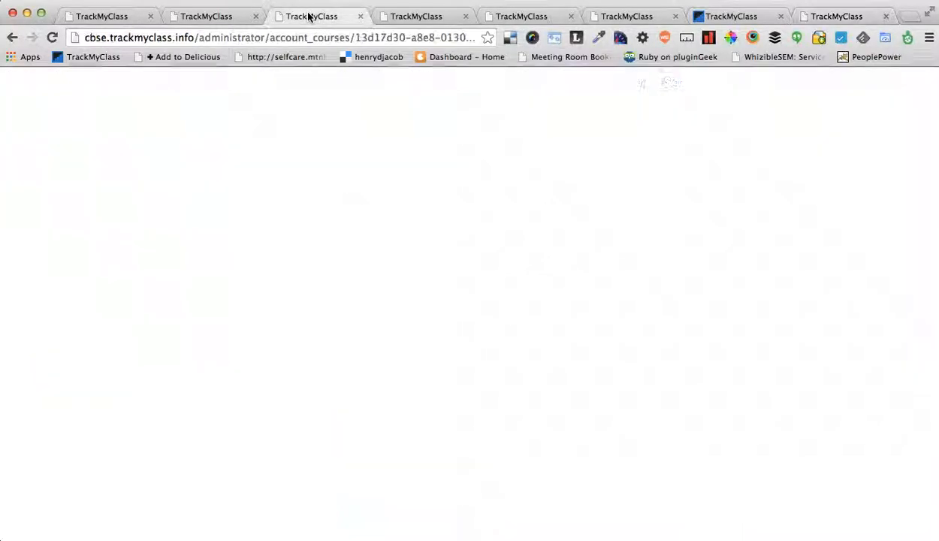
{"action": "left_click_drag", "start_coordinate": [30, 166], "coordinate": [248, 169]}
{"action": "scroll", "coordinate": [554, 393], "scroll_direction": "down", "scroll_amount": 1}
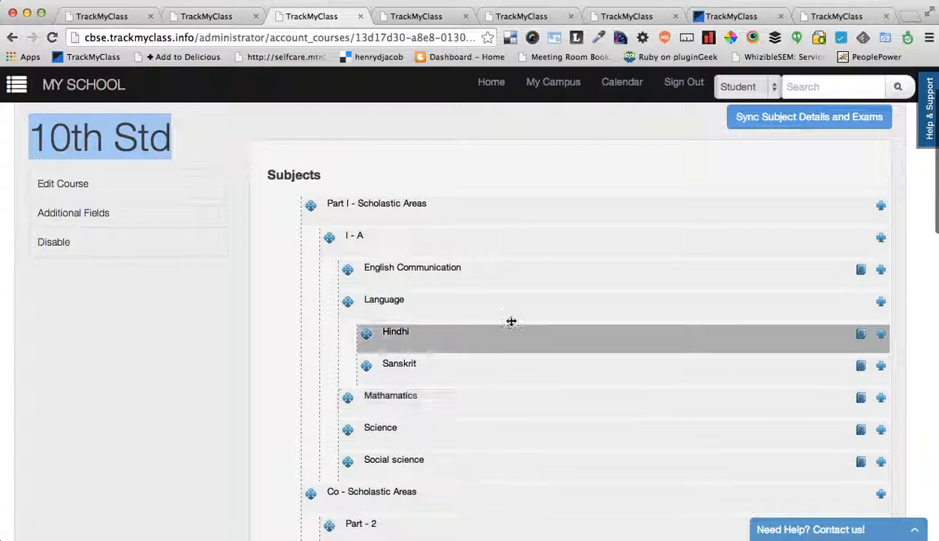
{"action": "scroll", "coordinate": [258, 352], "scroll_direction": "down", "scroll_amount": 1}
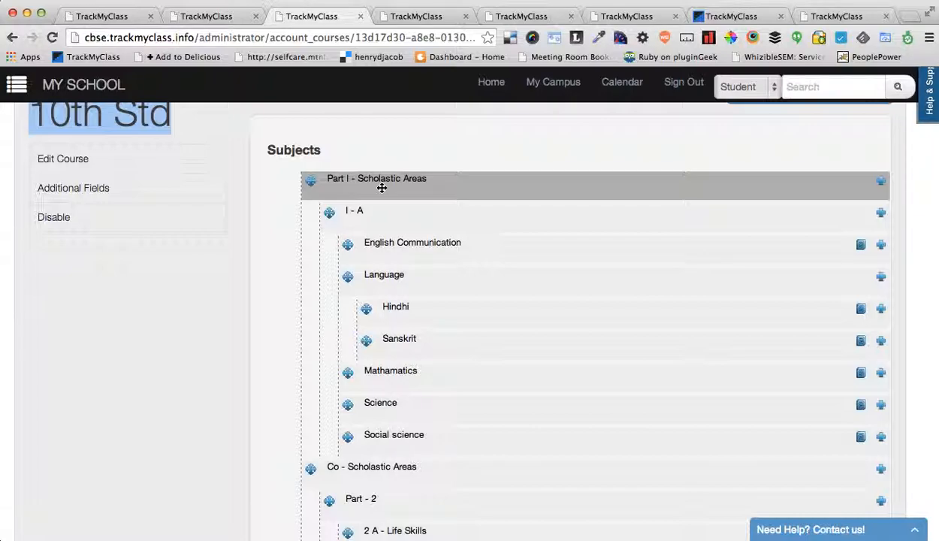
{"action": "scroll", "coordinate": [414, 356], "scroll_direction": "down", "scroll_amount": 2}
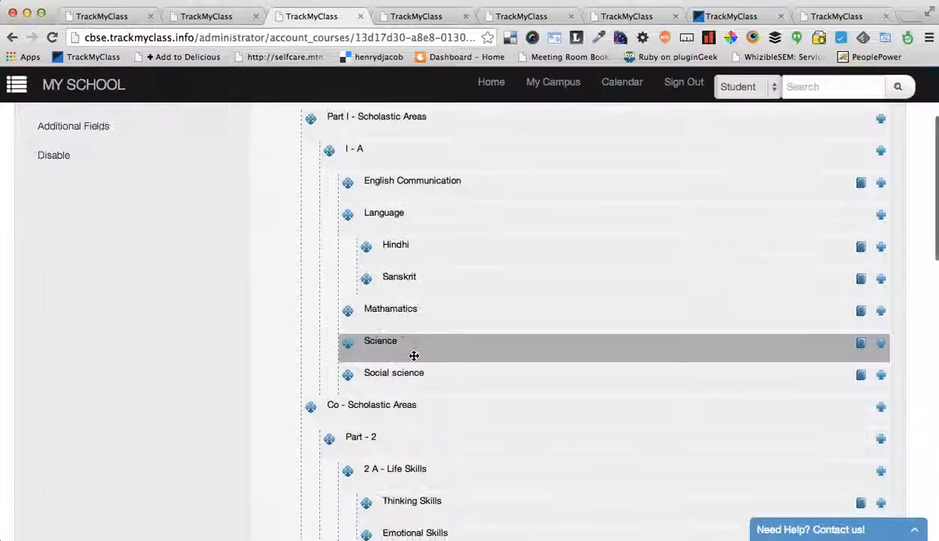
{"action": "scroll", "coordinate": [406, 408], "scroll_direction": "up", "scroll_amount": 1}
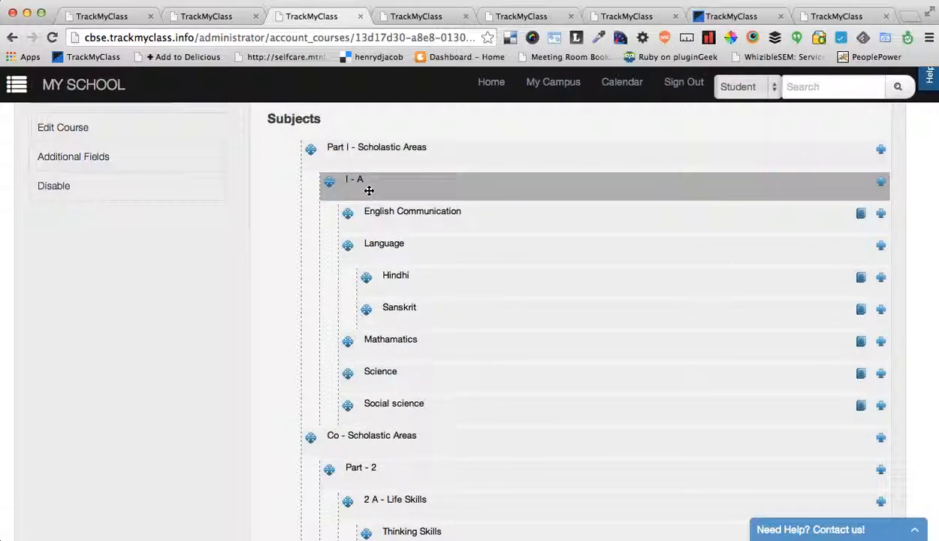
{"action": "scroll", "coordinate": [397, 399], "scroll_direction": "down", "scroll_amount": 1}
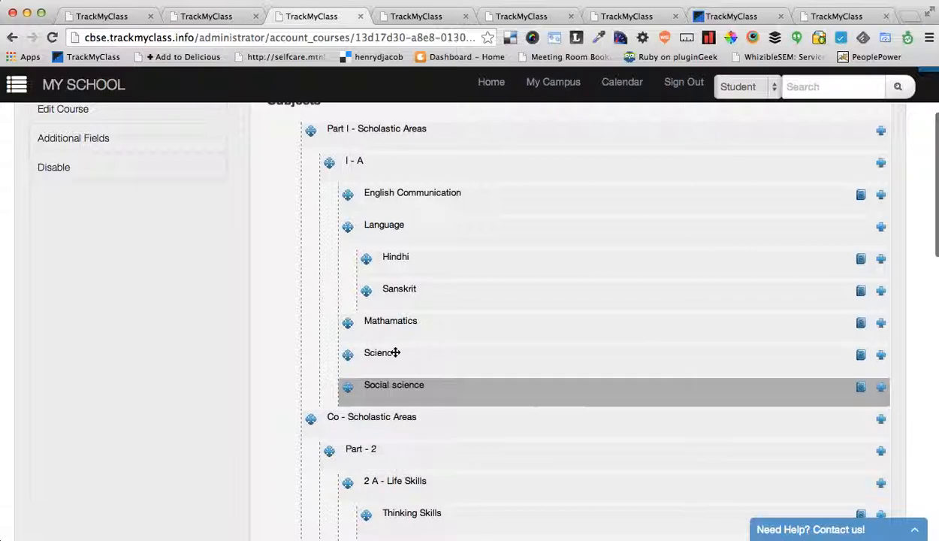
{"action": "scroll", "coordinate": [447, 361], "scroll_direction": "down", "scroll_amount": 3}
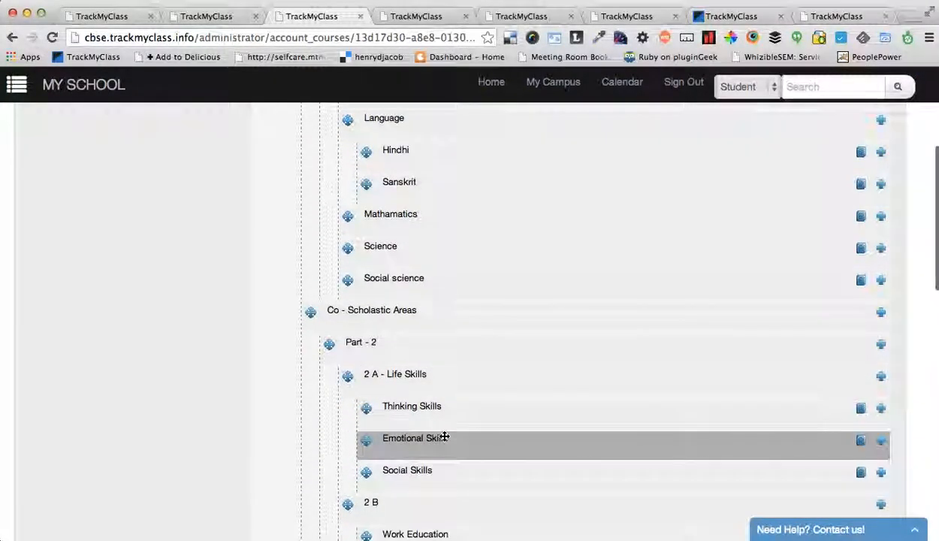
{"action": "scroll", "coordinate": [445, 436], "scroll_direction": "down", "scroll_amount": 2}
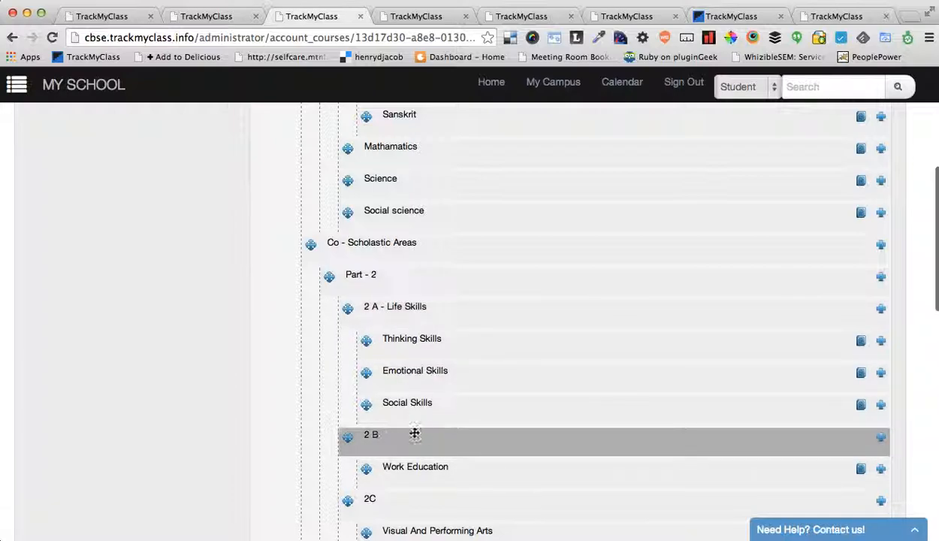
{"action": "scroll", "coordinate": [445, 507], "scroll_direction": "up", "scroll_amount": 3}
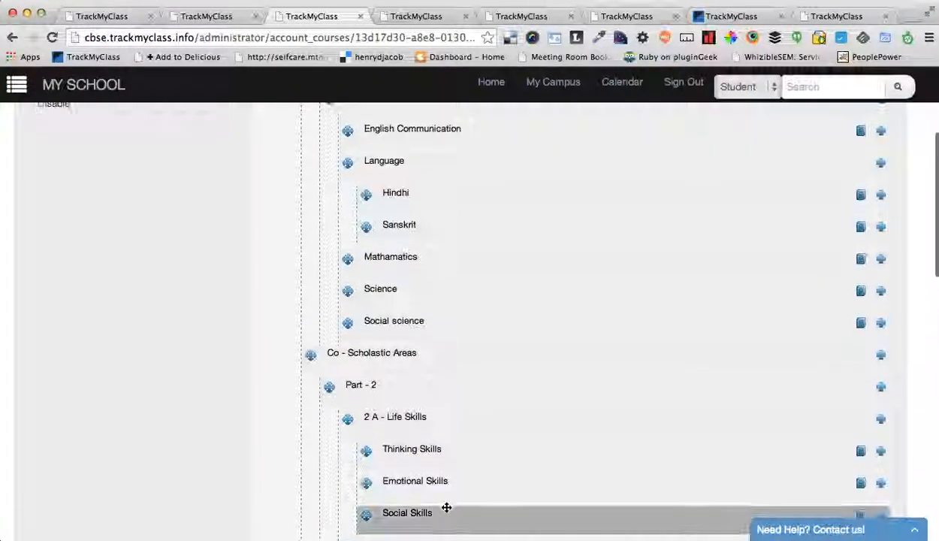
{"action": "scroll", "coordinate": [232, 270], "scroll_direction": "up", "scroll_amount": 1}
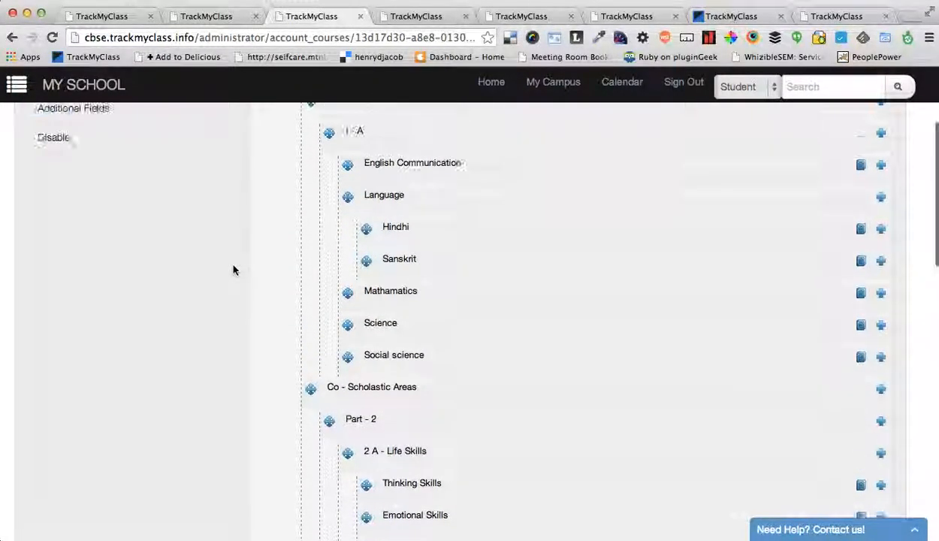
{"action": "scroll", "coordinate": [233, 269], "scroll_direction": "up", "scroll_amount": 2}
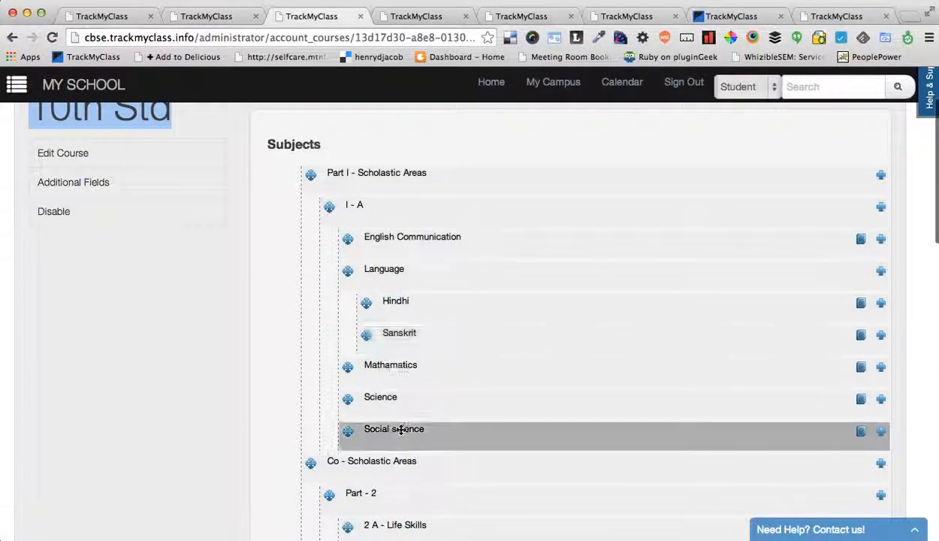
{"action": "scroll", "coordinate": [401, 430], "scroll_direction": "down", "scroll_amount": 10}
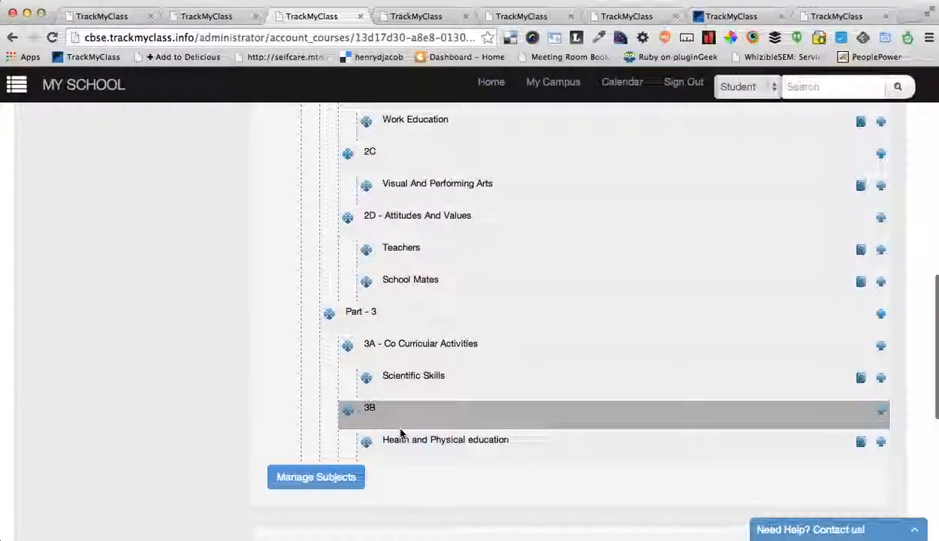
{"action": "scroll", "coordinate": [400, 434], "scroll_direction": "up", "scroll_amount": 10}
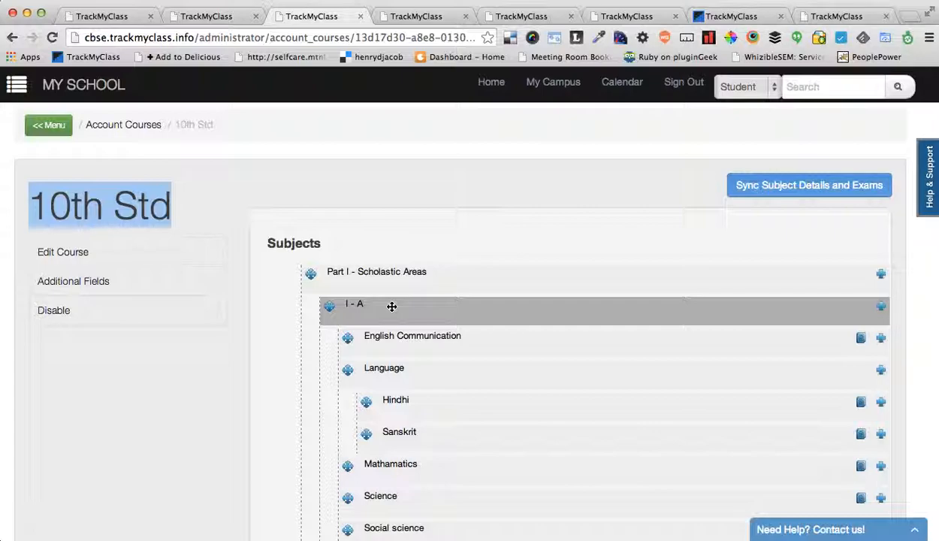
{"action": "scroll", "coordinate": [494, 376], "scroll_direction": "down", "scroll_amount": 2}
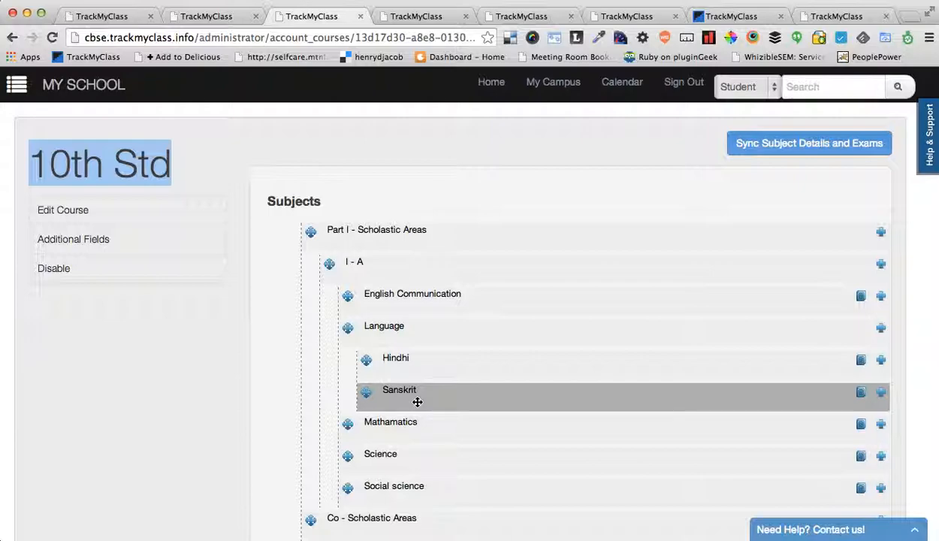
{"action": "scroll", "coordinate": [417, 402], "scroll_direction": "down", "scroll_amount": 2}
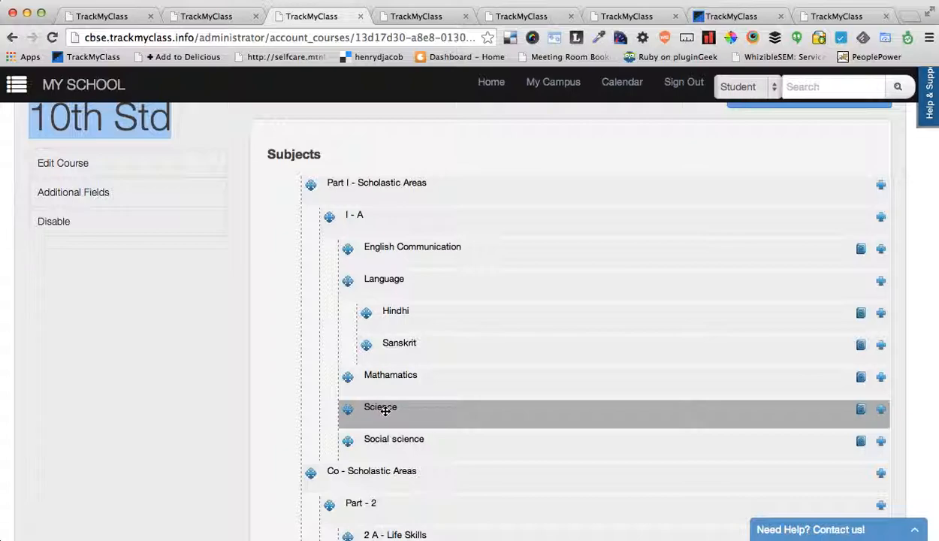
{"action": "scroll", "coordinate": [457, 453], "scroll_direction": "down", "scroll_amount": 4}
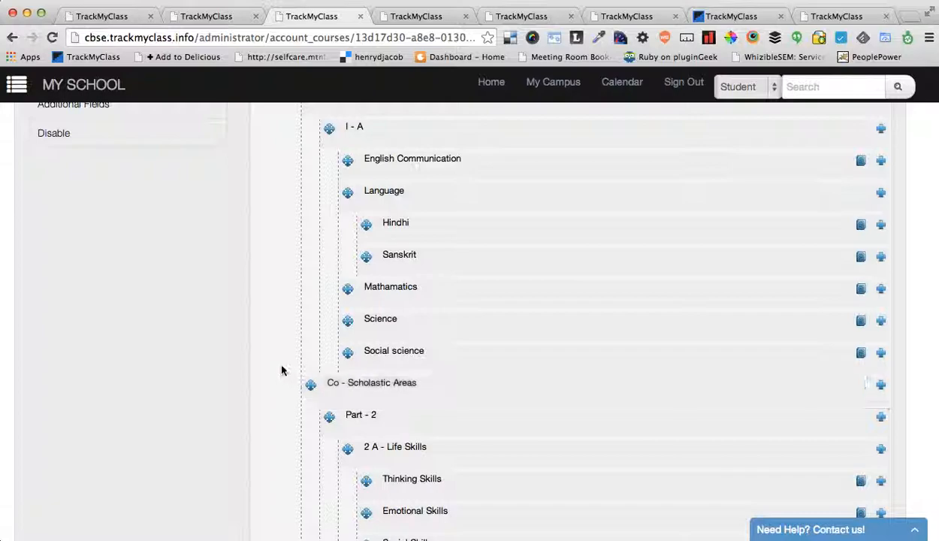
{"action": "scroll", "coordinate": [276, 287], "scroll_direction": "up", "scroll_amount": 8}
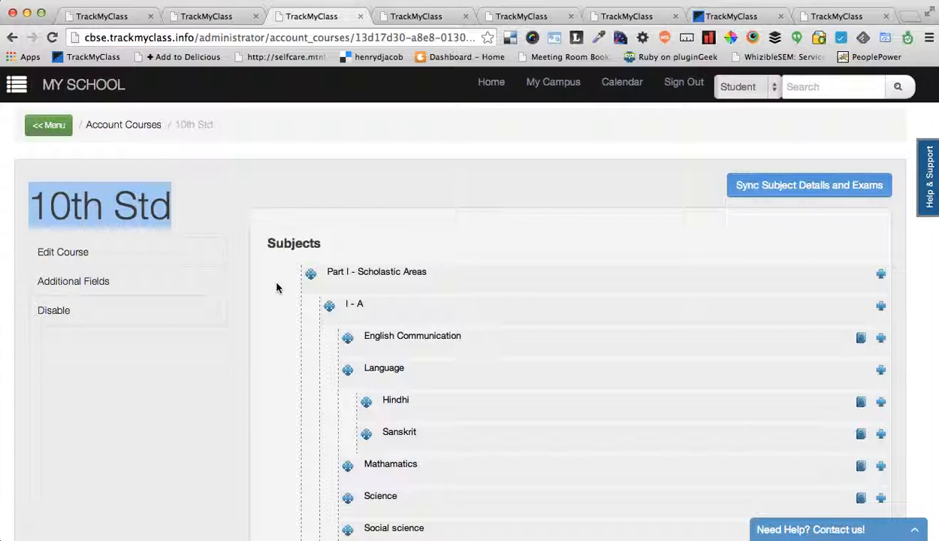
{"action": "scroll", "coordinate": [349, 234], "scroll_direction": "down", "scroll_amount": 4}
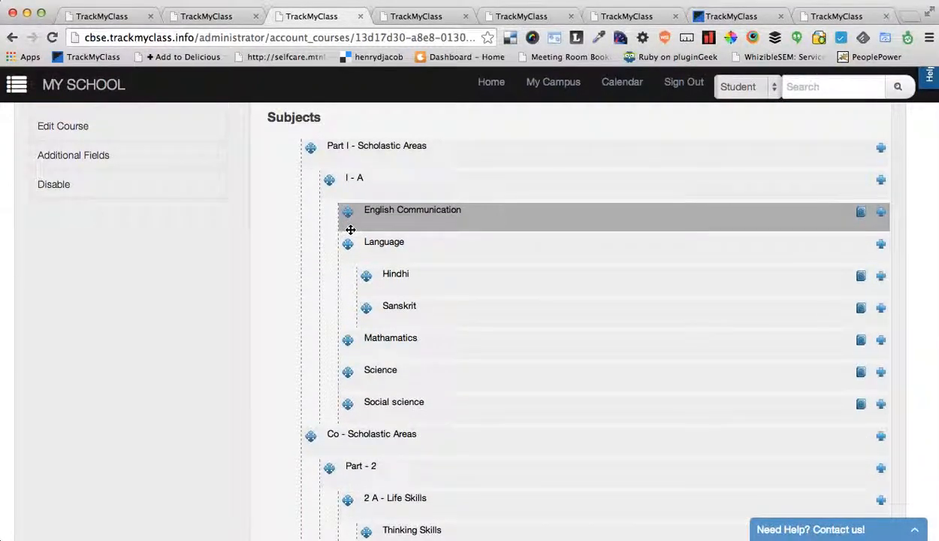
{"action": "scroll", "coordinate": [350, 229], "scroll_direction": "up", "scroll_amount": 4}
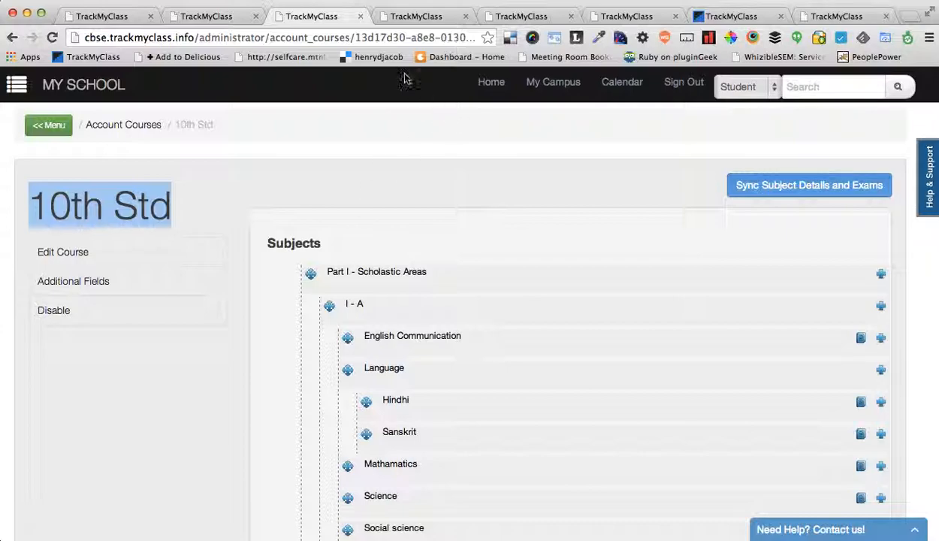
Switch to the BE - comp course and examine how Semester - I is divided into Theory and Practical subjects.
{"action": "left_click", "coordinate": [413, 18]}
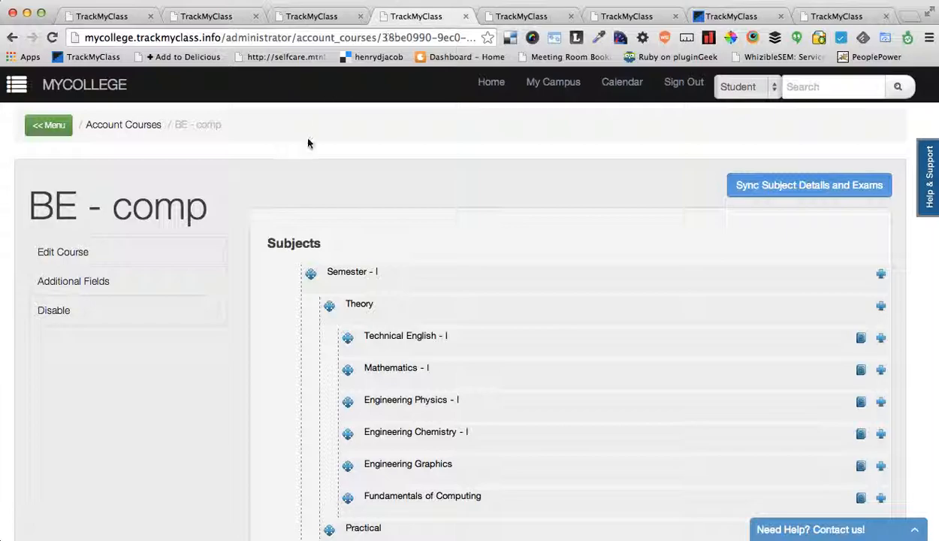
{"action": "left_click_drag", "start_coordinate": [30, 202], "coordinate": [226, 252]}
{"action": "left_click", "coordinate": [232, 416]}
{"action": "scroll", "coordinate": [232, 415], "scroll_direction": "down", "scroll_amount": 1}
{"action": "scroll", "coordinate": [233, 416], "scroll_direction": "down", "scroll_amount": 3}
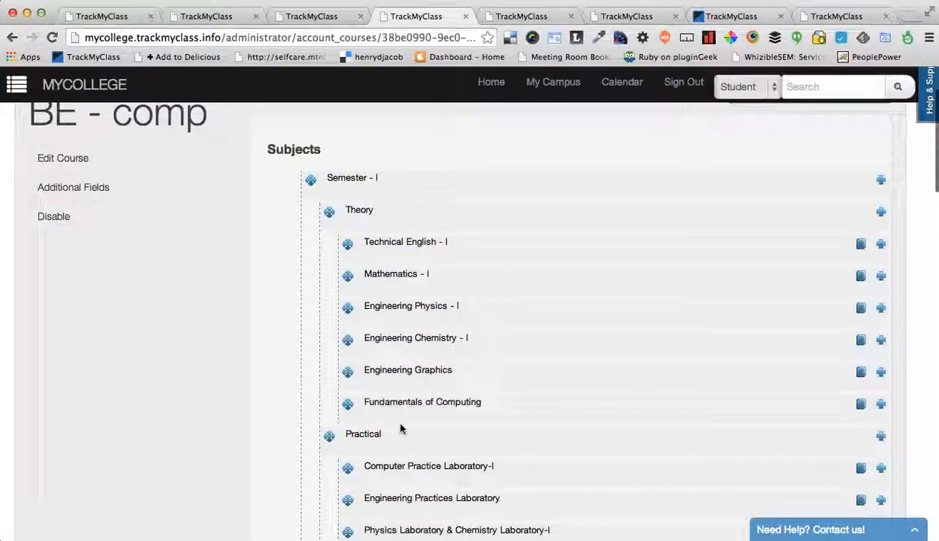
{"action": "scroll", "coordinate": [372, 424], "scroll_direction": "down", "scroll_amount": 2}
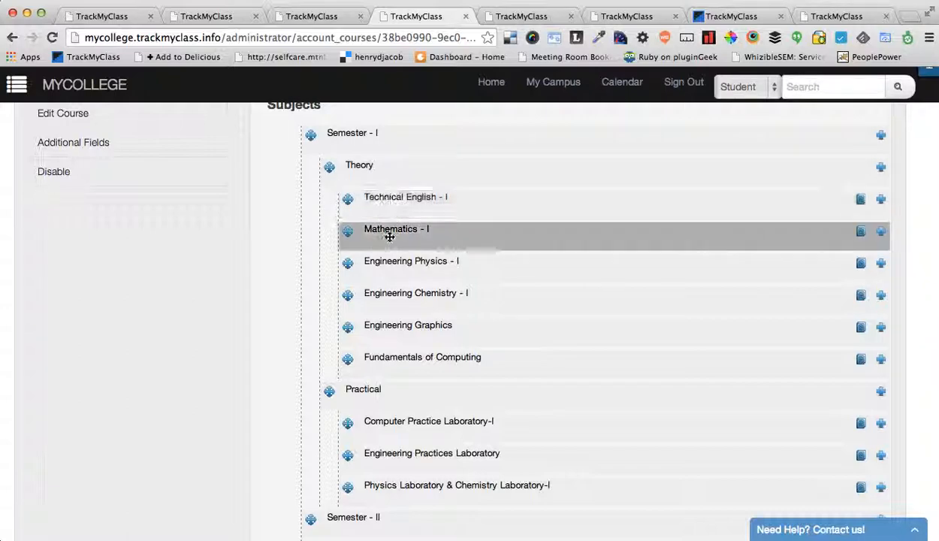
Examine how the BE - comp course groups Theory and Practical subjects from Semester - I through Semester - IV.
{"action": "scroll", "coordinate": [396, 429], "scroll_direction": "down", "scroll_amount": 2}
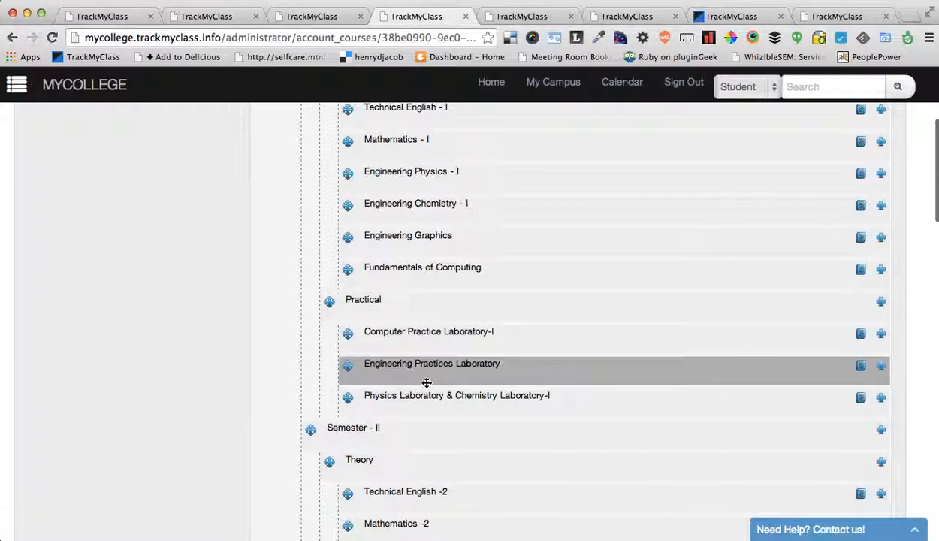
{"action": "scroll", "coordinate": [434, 458], "scroll_direction": "down", "scroll_amount": 5}
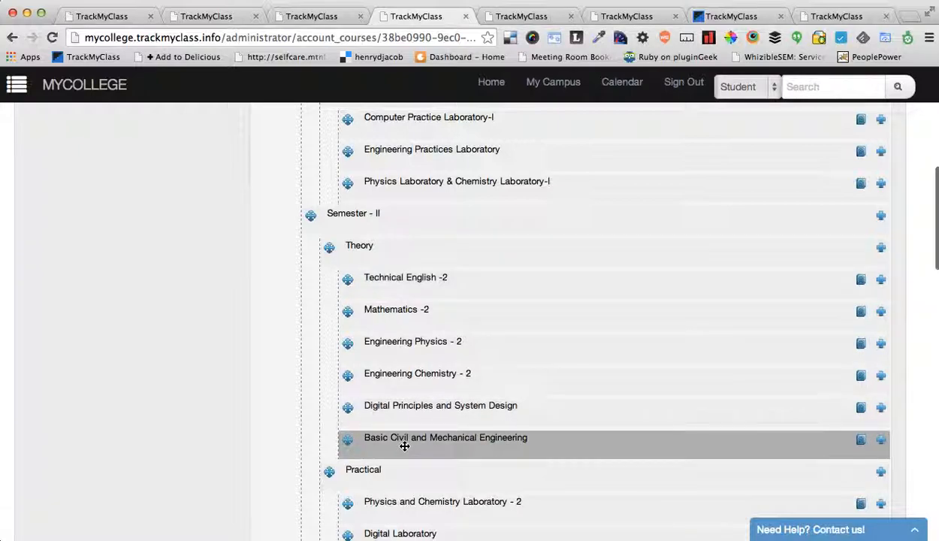
{"action": "scroll", "coordinate": [419, 482], "scroll_direction": "down", "scroll_amount": 5}
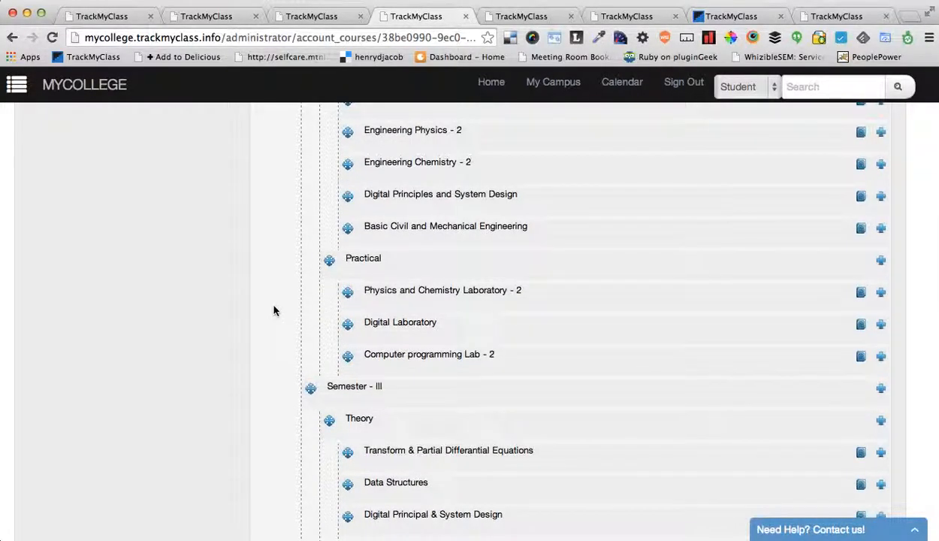
{"action": "scroll", "coordinate": [274, 310], "scroll_direction": "up", "scroll_amount": 15}
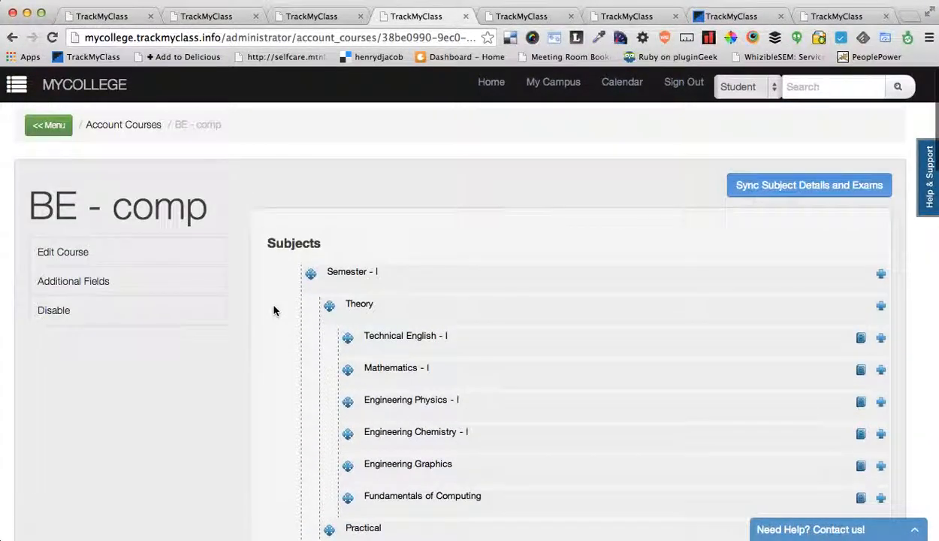
{"action": "scroll", "coordinate": [274, 311], "scroll_direction": "down", "scroll_amount": 20}
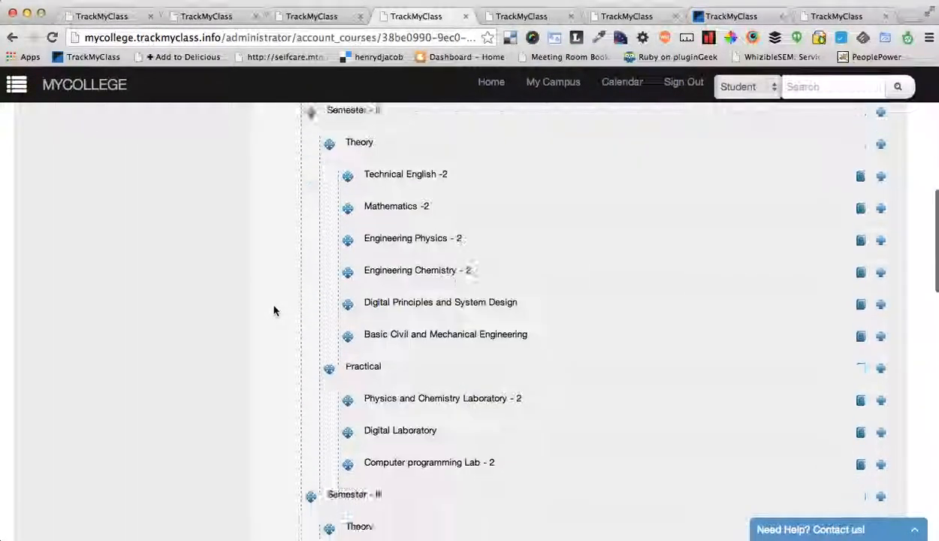
{"action": "scroll", "coordinate": [273, 310], "scroll_direction": "down", "scroll_amount": 3}
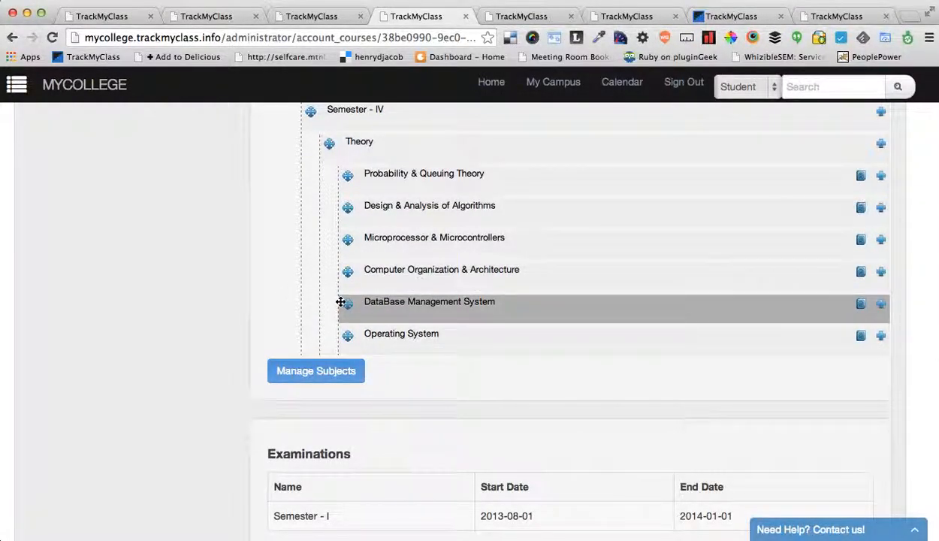
{"action": "left_click", "coordinate": [314, 372]}
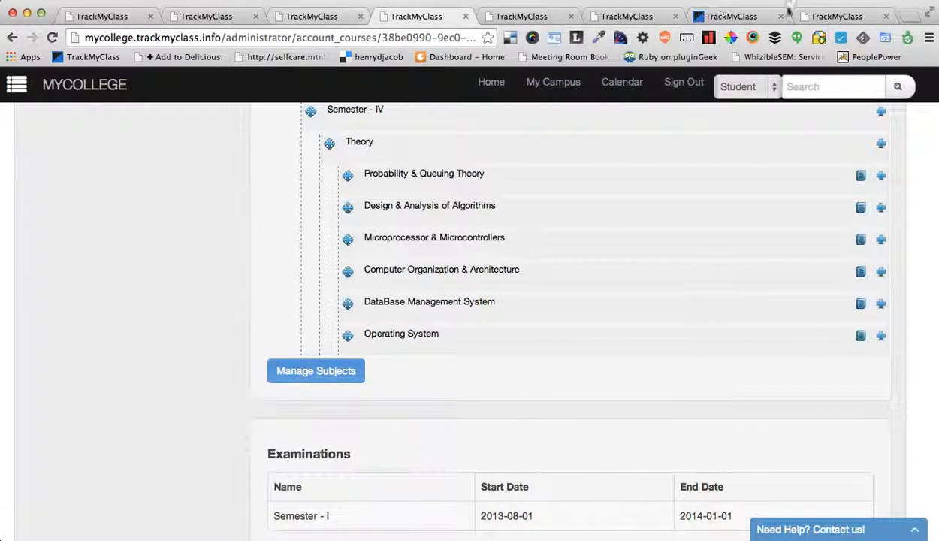
Return to the Grade 1 2014 syllabus and reorder its main entries as Language, Science, Maths.
{"action": "left_click", "coordinate": [826, 16]}
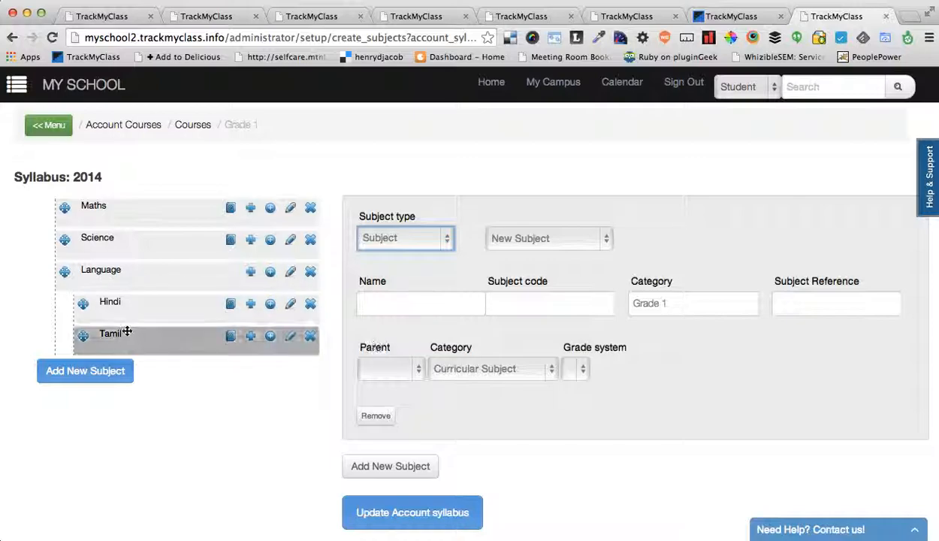
{"action": "left_click", "coordinate": [67, 276]}
{"action": "left_click_drag", "start_coordinate": [67, 276], "coordinate": [66, 203]}
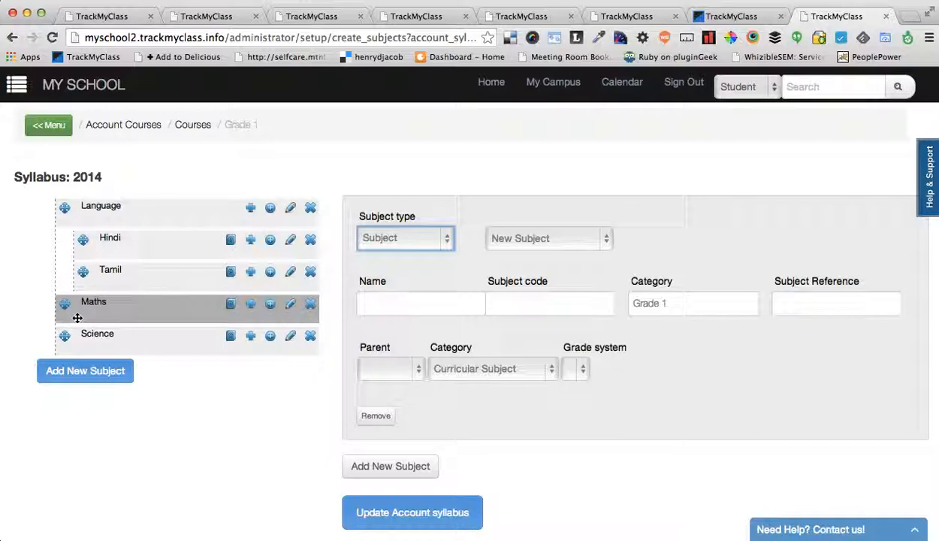
{"action": "left_click_drag", "start_coordinate": [66, 336], "coordinate": [67, 308]}
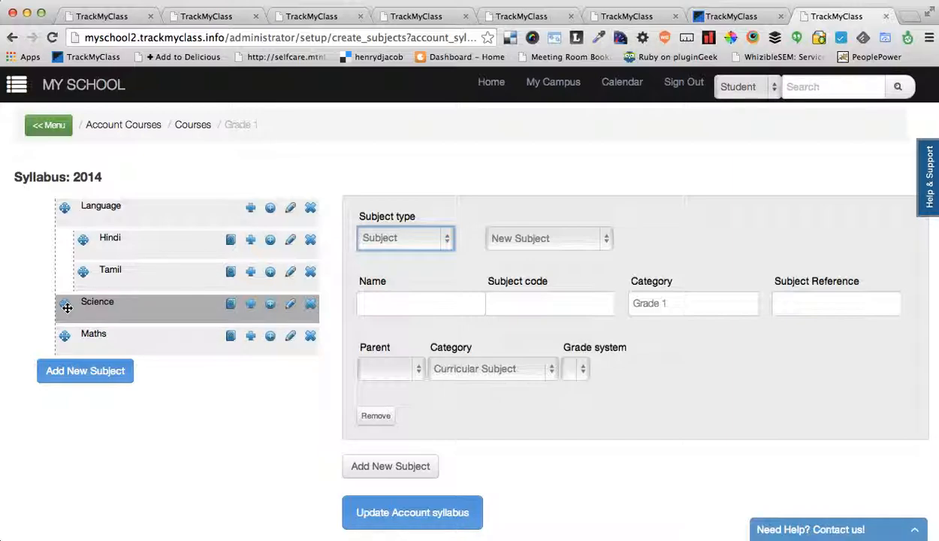
Move Tamil above Hindi within the Language category of the Grade 1 syllabus.
{"action": "left_click", "coordinate": [85, 272]}
{"action": "left_click_drag", "start_coordinate": [86, 271], "coordinate": [87, 229]}
{"action": "left_click_drag", "start_coordinate": [86, 242], "coordinate": [87, 241]}
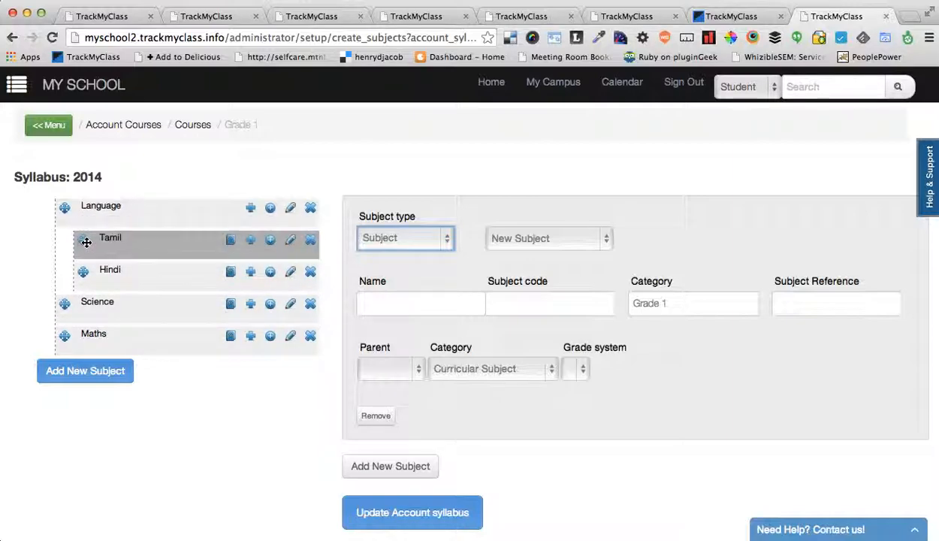
{"action": "left_click", "coordinate": [201, 443]}
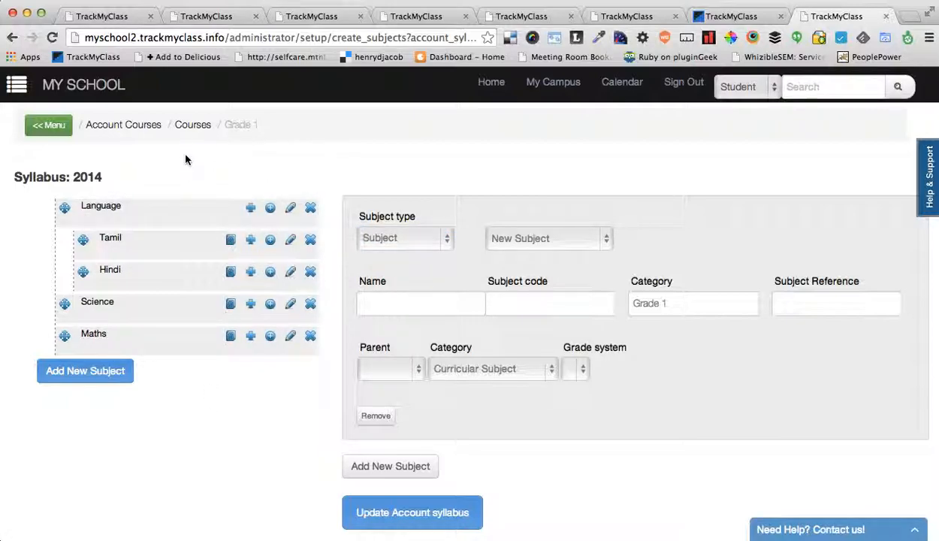
{"action": "scroll", "coordinate": [246, 249], "scroll_direction": "up", "scroll_amount": 1}
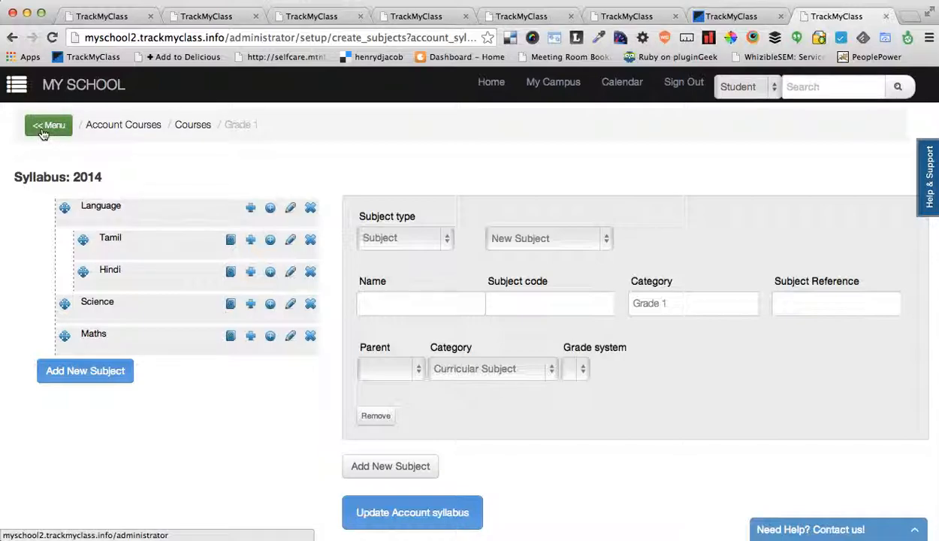
{"action": "left_click", "coordinate": [45, 127]}
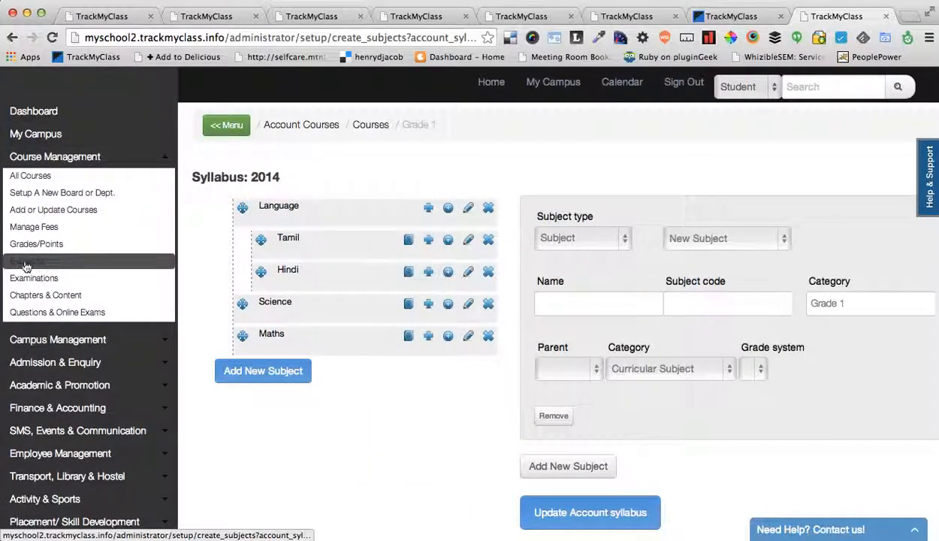
{"action": "left_click", "coordinate": [26, 265]}
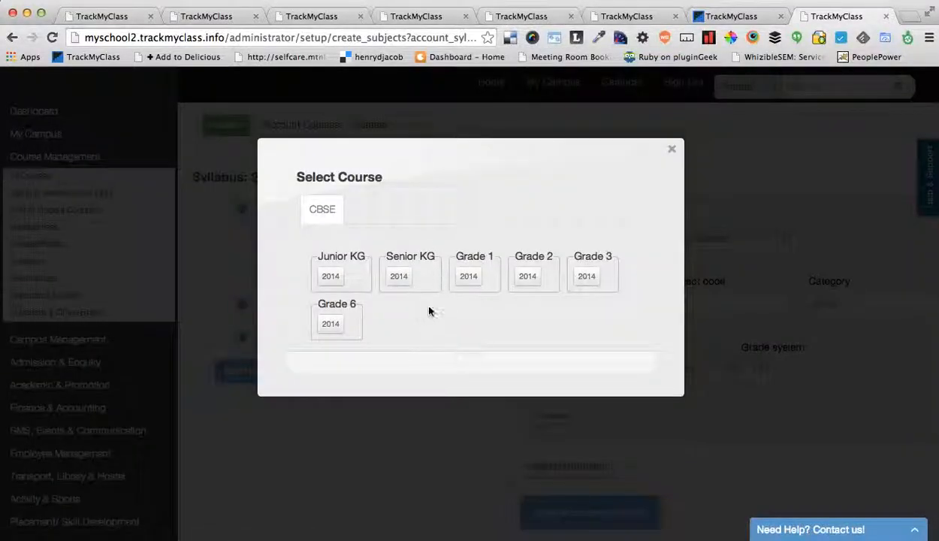
{"action": "left_click", "coordinate": [373, 453]}
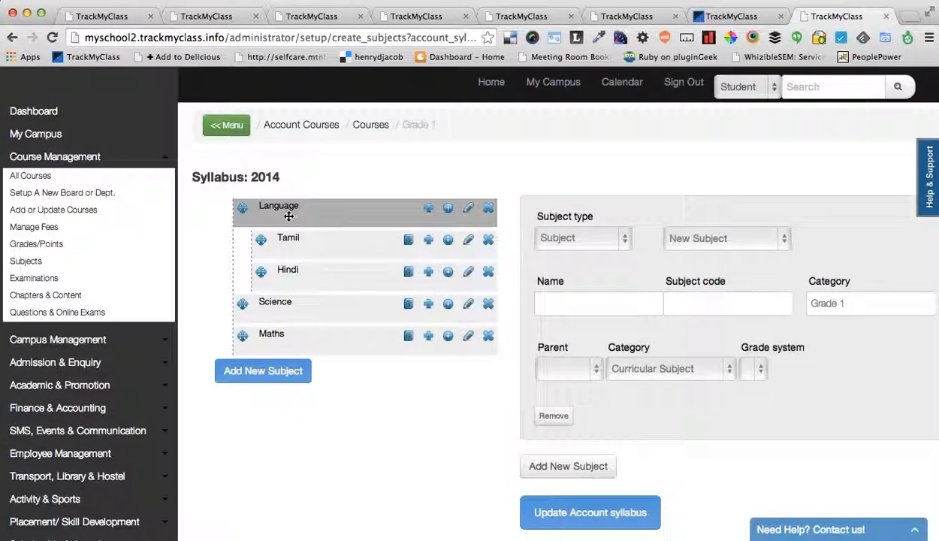
{"action": "double_click", "coordinate": [475, 213]}
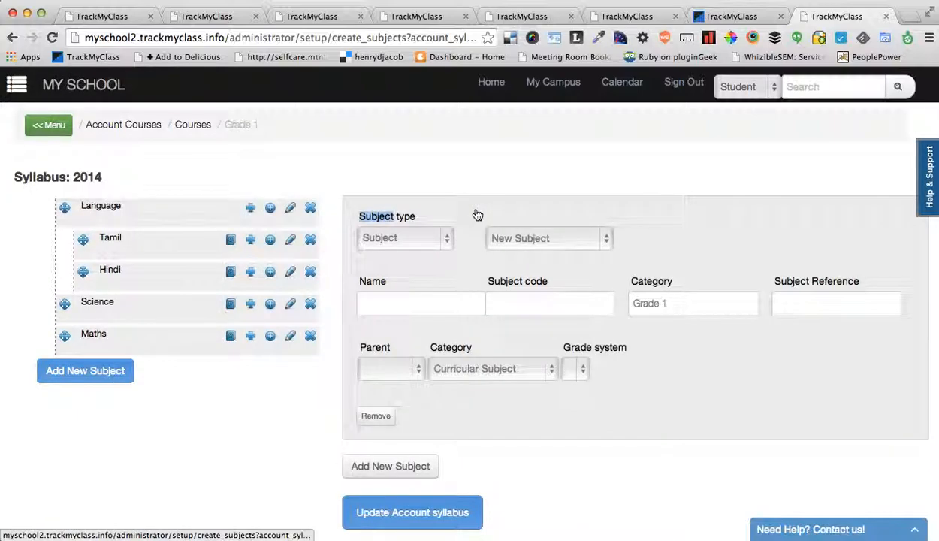
Open the Language category for editing and view its name, parent and subject type.
{"action": "left_click", "coordinate": [292, 211]}
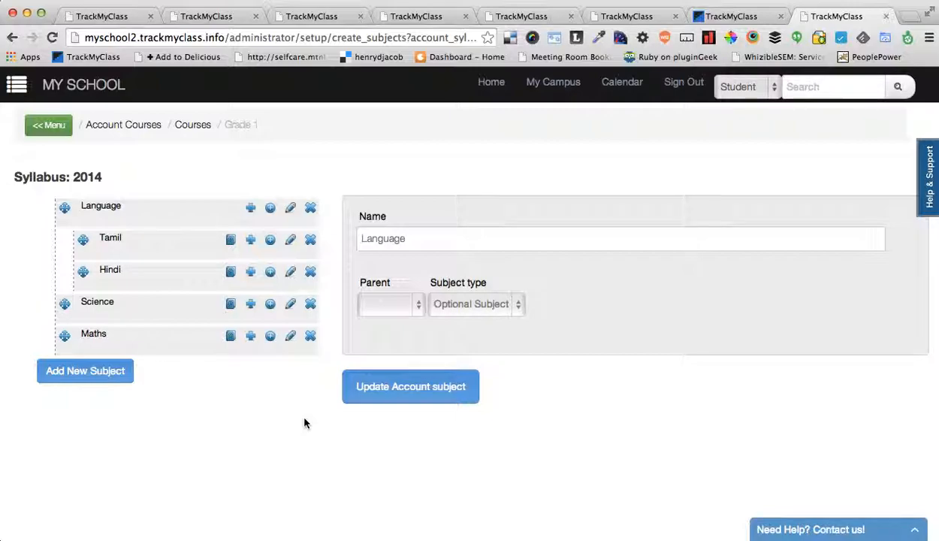
Leave the Language details for the course list and reopen the subject setup of the Grade 1 2014 course.
{"action": "left_click", "coordinate": [203, 129]}
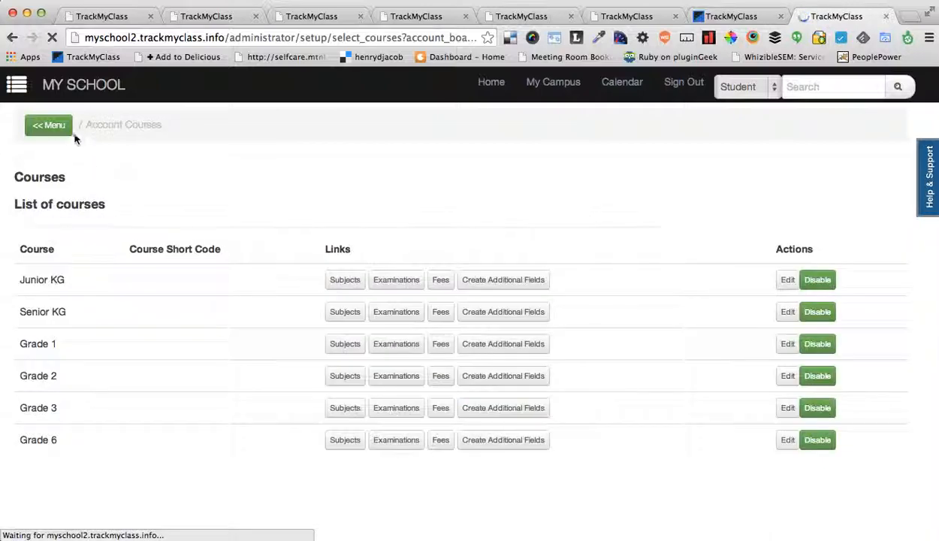
{"action": "left_click", "coordinate": [51, 127]}
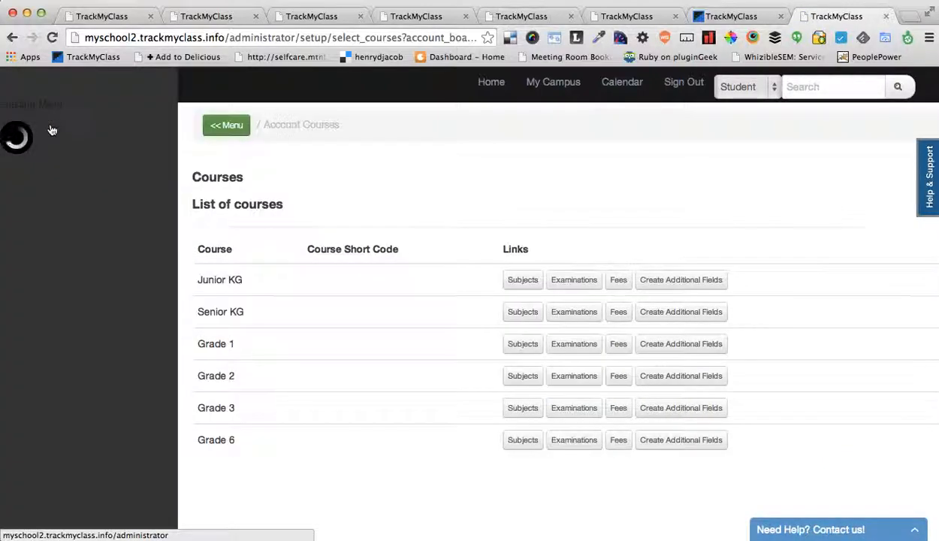
{"action": "left_click", "coordinate": [31, 263]}
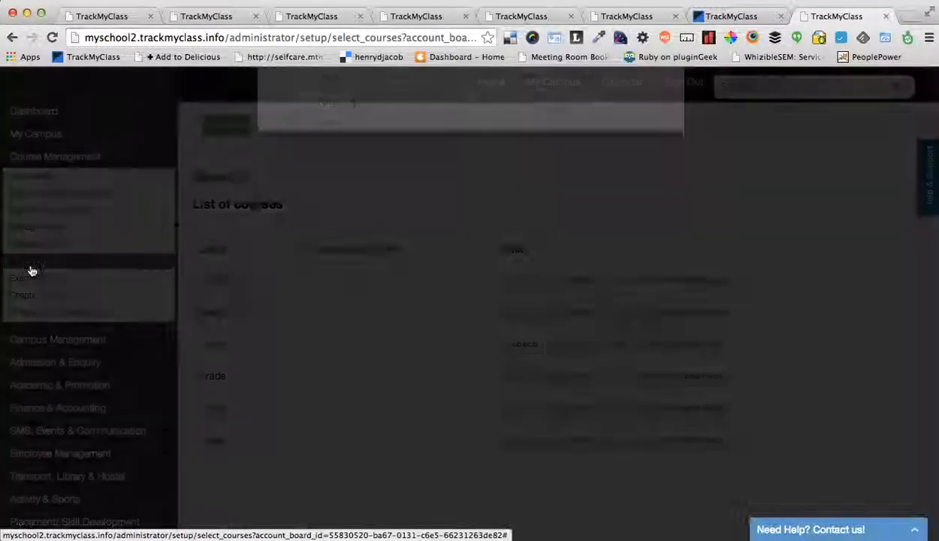
{"action": "left_click", "coordinate": [471, 277]}
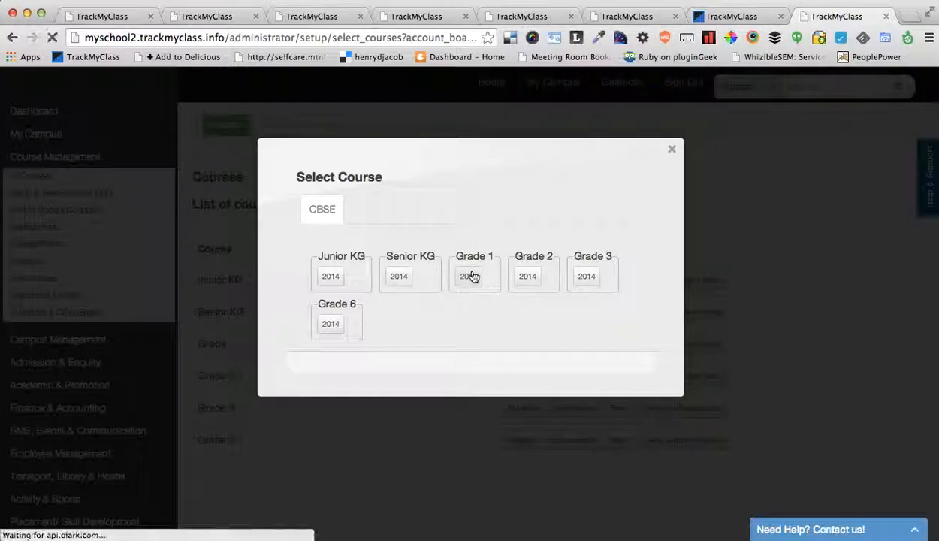